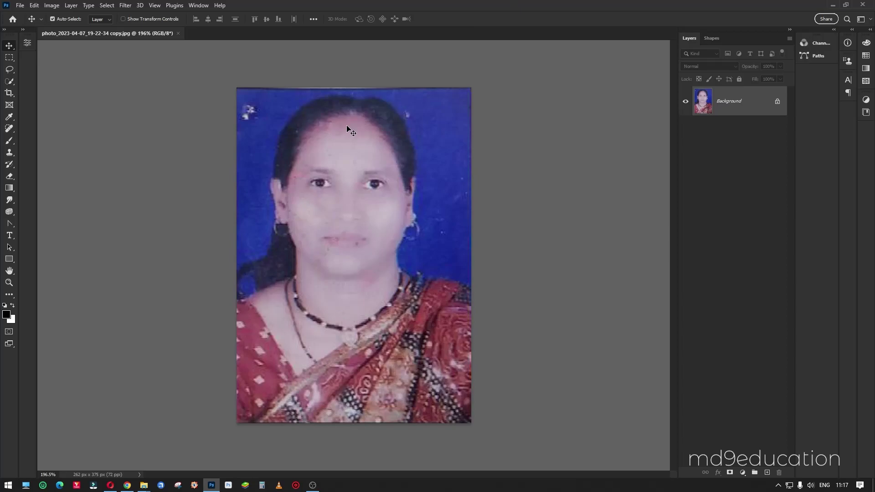
- Switch to the Spot Healing Brush with Content-Aware type
{"action": "key", "text": "j"}
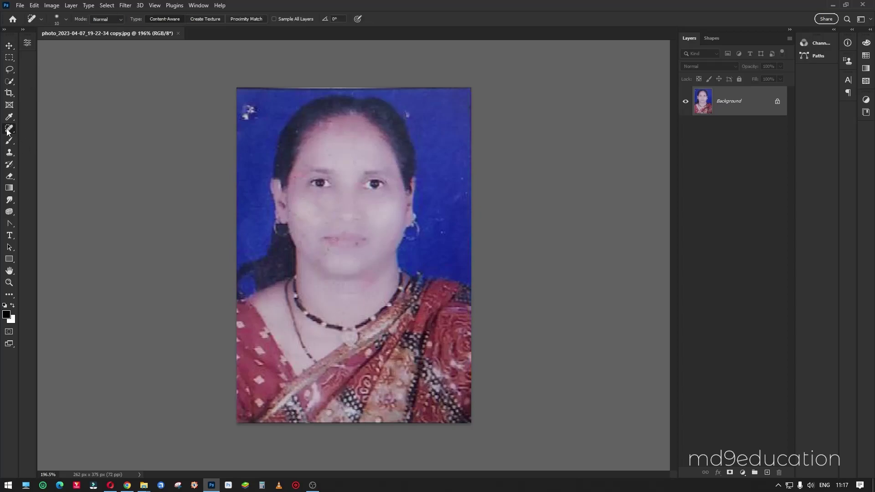
- Set the healing brush size, then heal the white background specks and the light top and right edge fringe
{"action": "right_click", "coordinate": [263, 146], "text": "alt"}
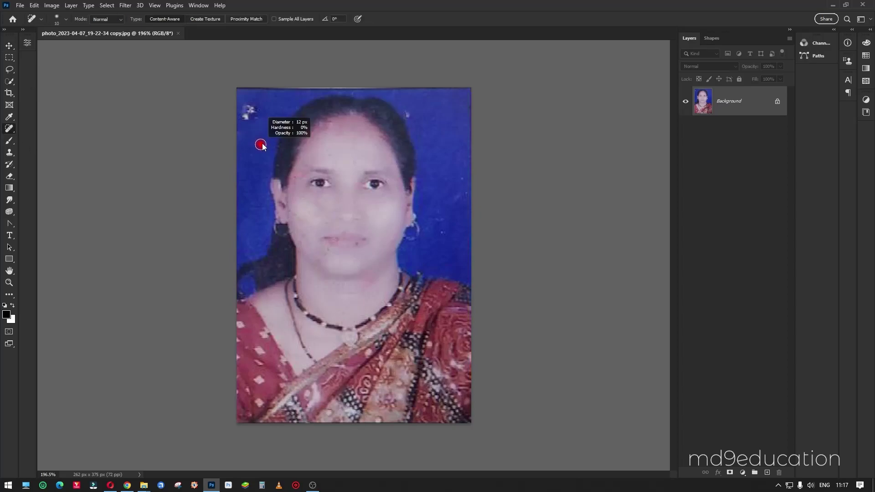
{"action": "mouse_move", "coordinate": [246, 122]}
{"action": "left_mouse_down"}
{"action": "mouse_move", "coordinate": [256, 110]}
{"action": "mouse_move", "coordinate": [249, 119]}
{"action": "left_mouse_up"}
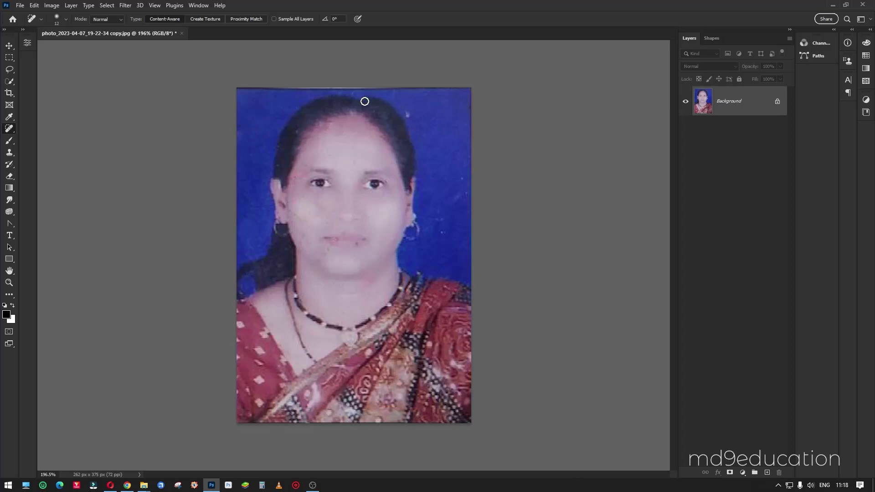
{"action": "left_click_drag", "start_coordinate": [438, 218], "coordinate": [444, 224]}
{"action": "left_click_drag", "start_coordinate": [471, 187], "coordinate": [470, 86]}
{"action": "left_click_drag", "start_coordinate": [232, 88], "coordinate": [472, 88]}
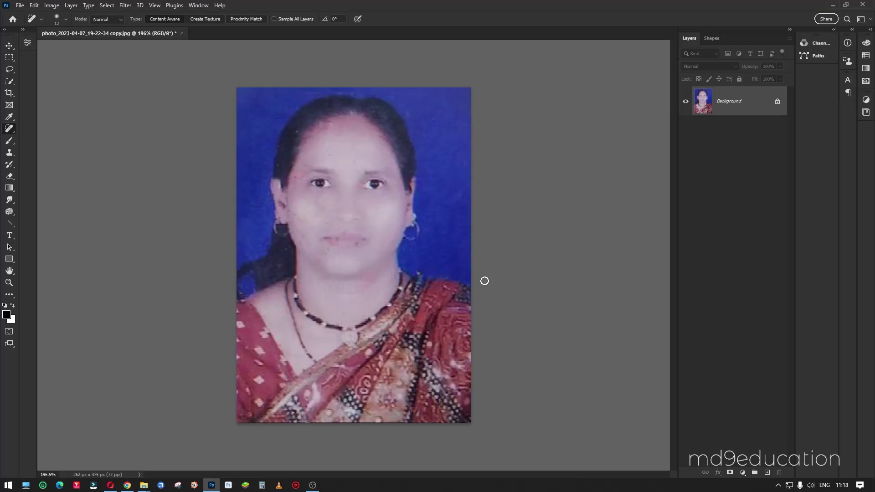
{"action": "scroll", "coordinate": [483, 280], "scroll_direction": "down", "scroll_amount": 3}
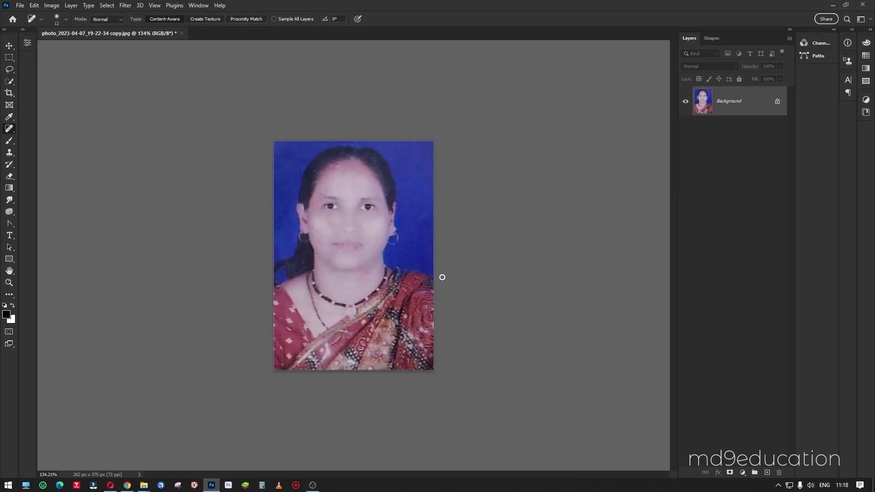
- From DALL·E History, download the 'fill with same detail' portrait PNG and open it
{"action": "left_click", "coordinate": [127, 485]}
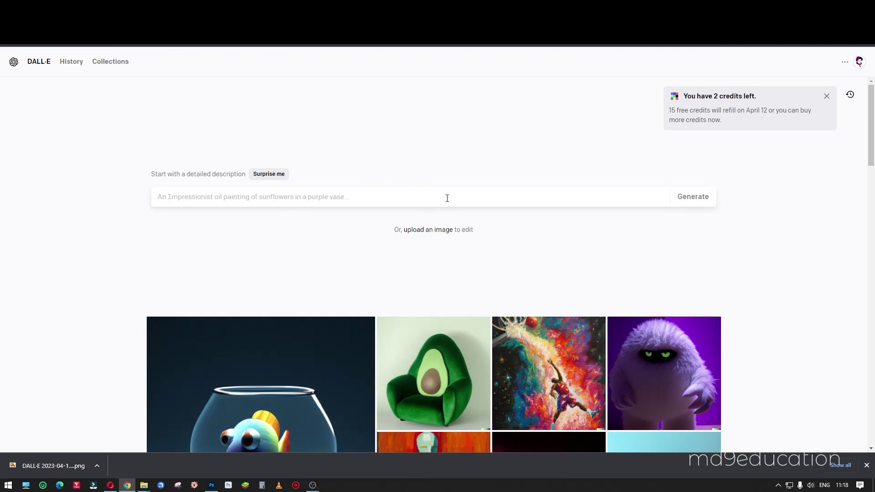
{"action": "left_click", "coordinate": [71, 63]}
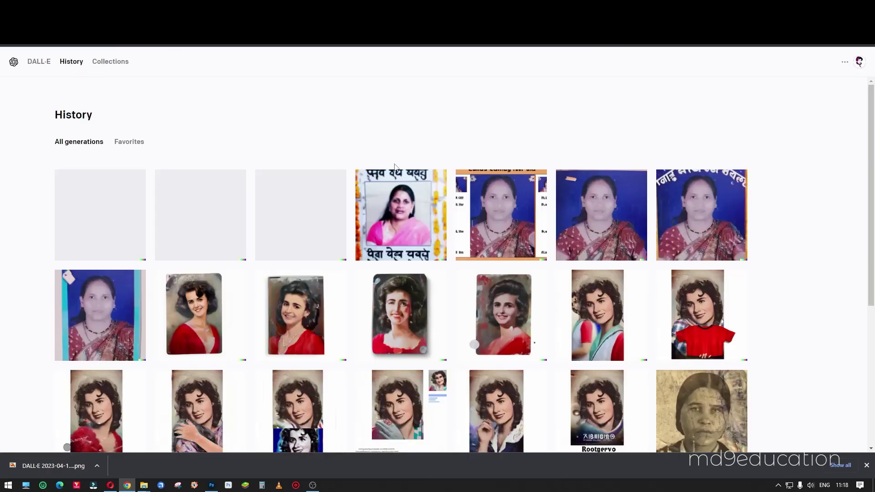
{"action": "mouse_move", "coordinate": [600, 214]}
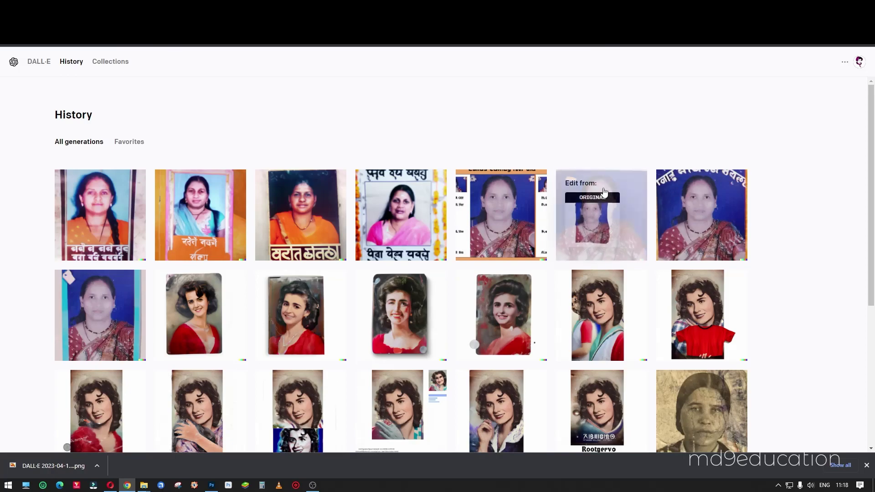
{"action": "left_click", "coordinate": [597, 227]}
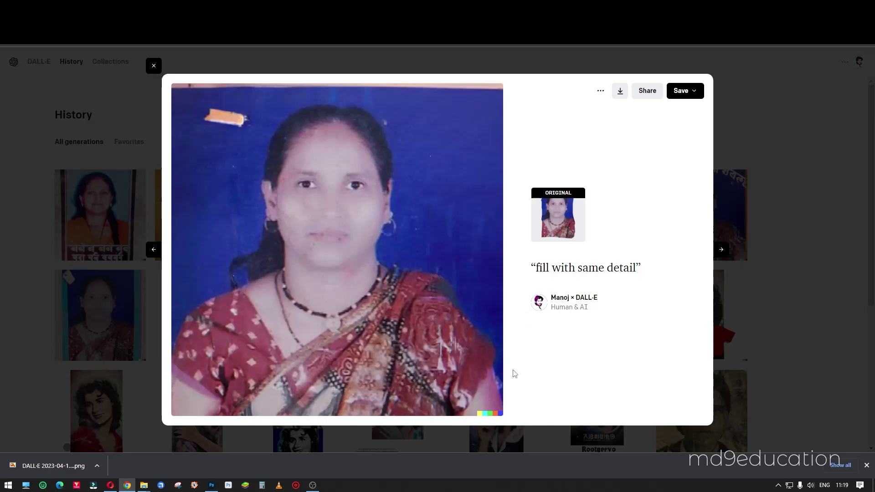
{"action": "left_click", "coordinate": [620, 93]}
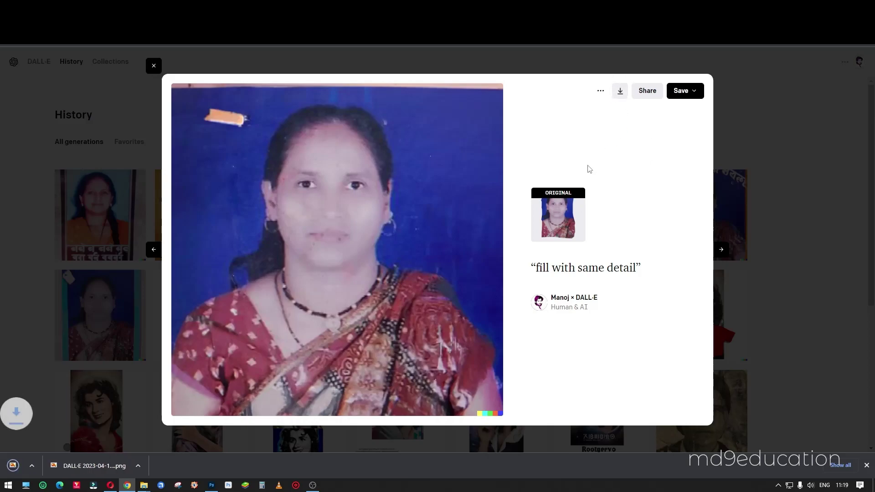
{"action": "left_click", "coordinate": [96, 465]}
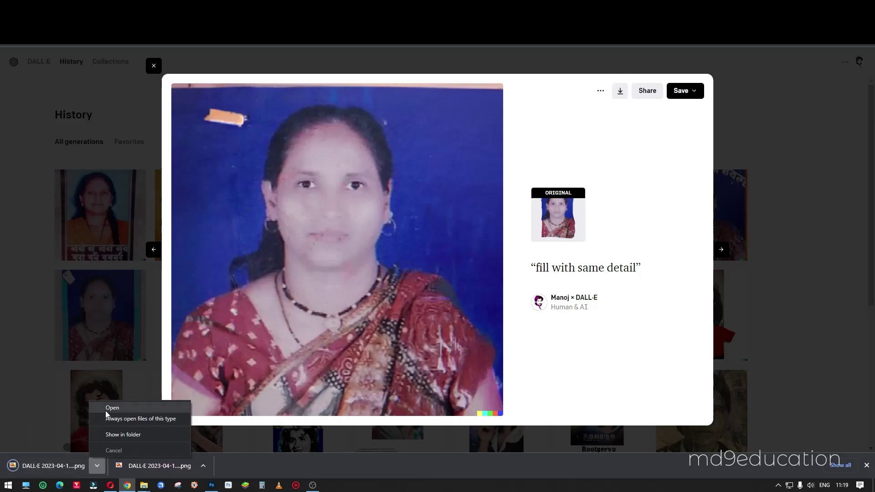
{"action": "left_click", "coordinate": [124, 409]}
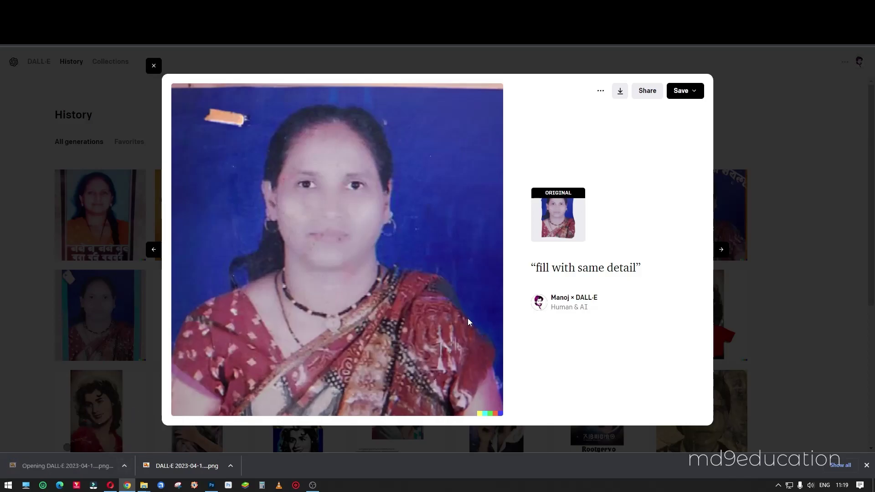
- Open the DALL·E PNG in Adobe Photoshop 2023 via Open With
{"action": "right_click", "coordinate": [448, 187]}
{"action": "mouse_move", "coordinate": [499, 191]}
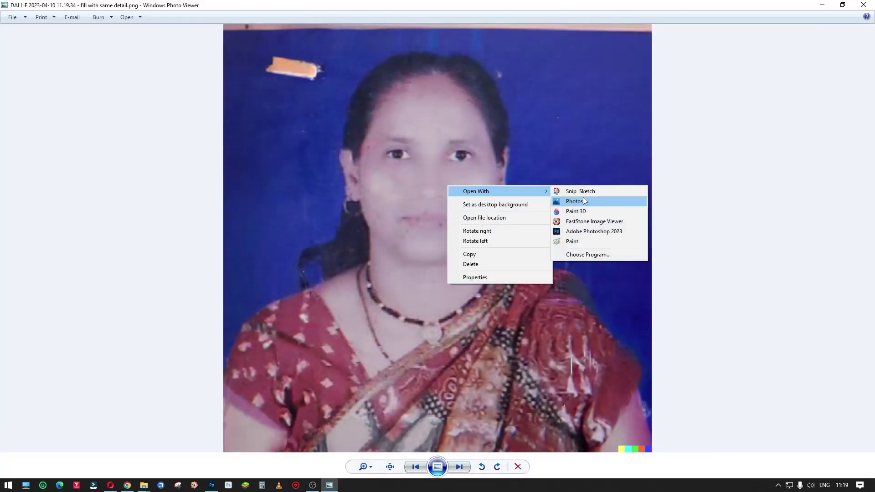
{"action": "left_click", "coordinate": [592, 231]}
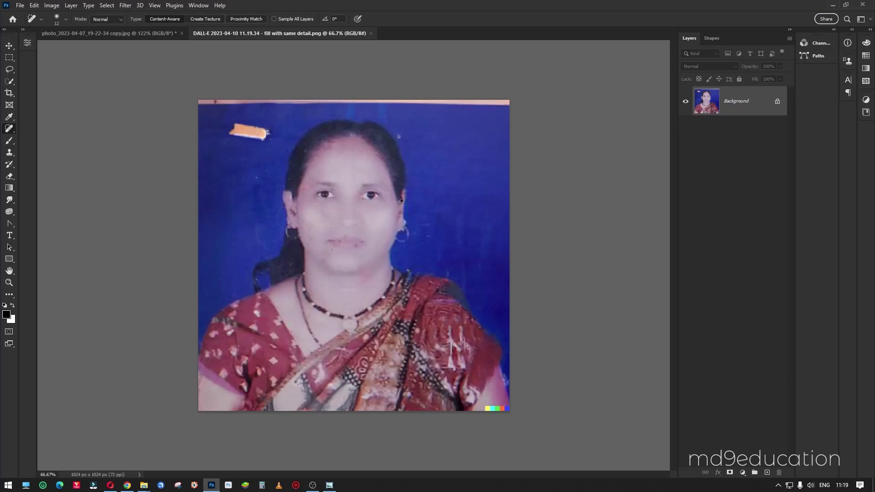
- Spot-heal the orange tape mark, the pink top strip, and the white specks near the face and hair
{"action": "right_click", "coordinate": [10, 129]}
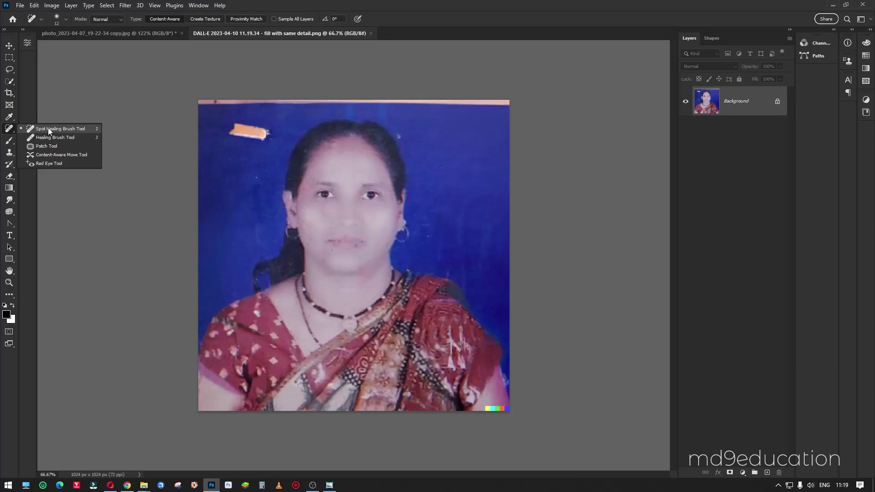
{"action": "left_click", "coordinate": [48, 128]}
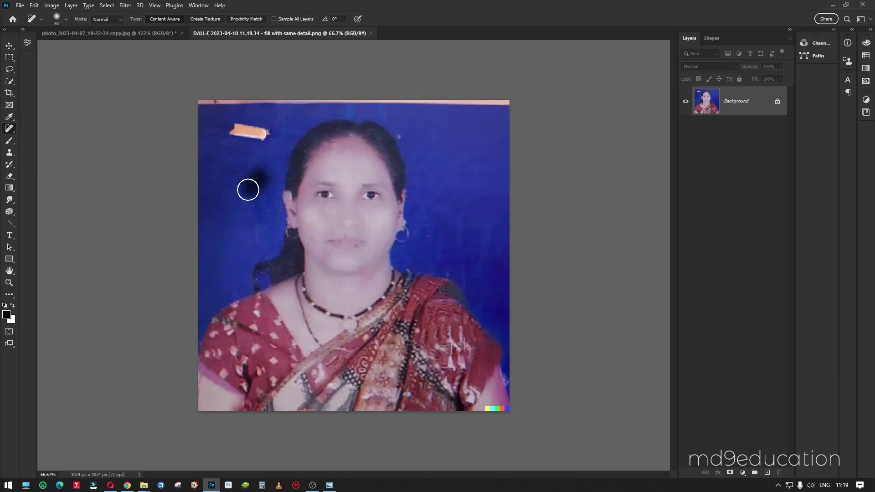
{"action": "mouse_move", "coordinate": [268, 134]}
{"action": "left_mouse_down"}
{"action": "mouse_move", "coordinate": [230, 126]}
{"action": "mouse_move", "coordinate": [205, 103]}
{"action": "left_mouse_up"}
{"action": "left_click_drag", "start_coordinate": [514, 101], "coordinate": [199, 99]}
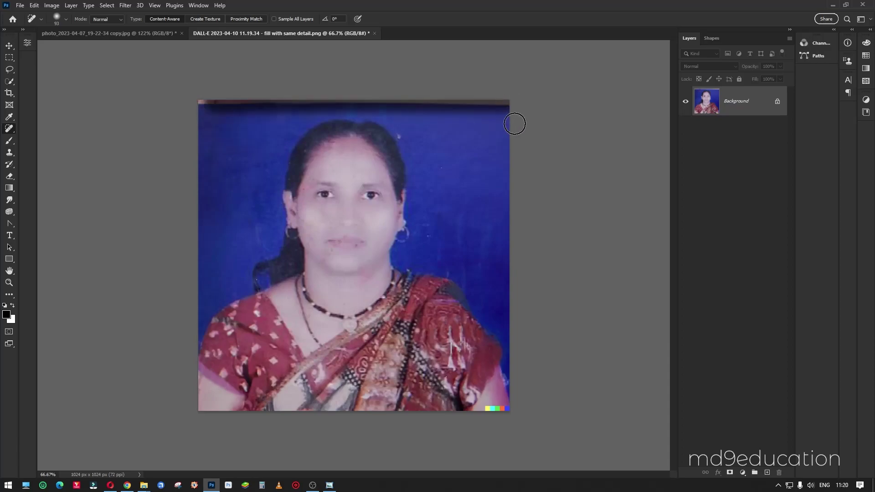
{"action": "left_click", "coordinate": [440, 169]}
{"action": "left_click_drag", "start_coordinate": [433, 217], "coordinate": [424, 239]}
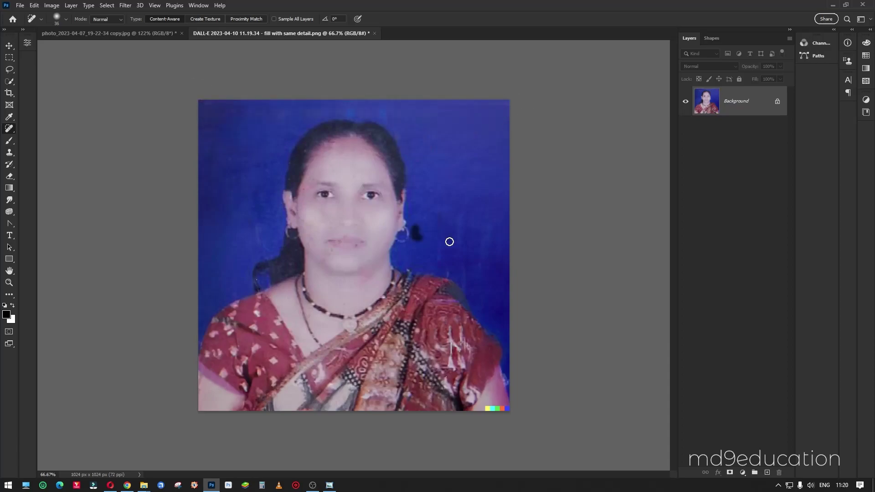
- Marquee the watermark and fill it with Content-Aware background
{"action": "key", "text": "m"}
{"action": "right_click", "coordinate": [501, 407]}
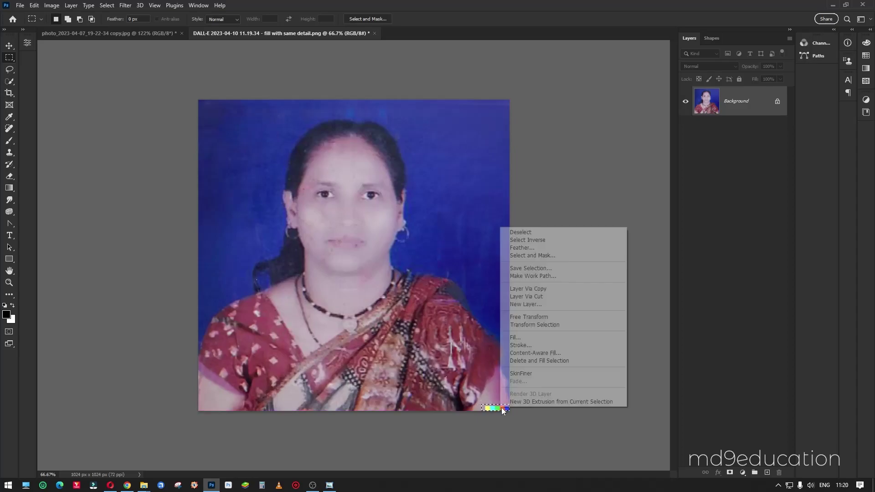
{"action": "left_click", "coordinate": [543, 331]}
- Return to the Spot Healing Brush with a smaller brush size
{"action": "key", "text": "j"}
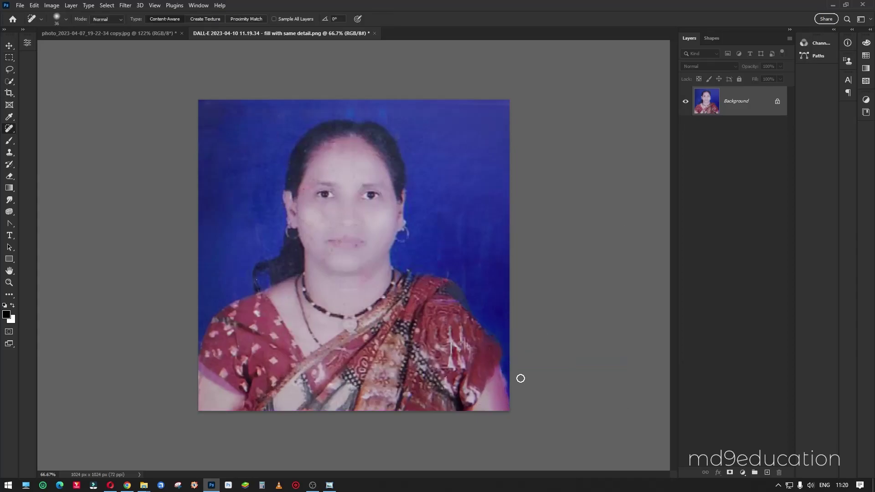
{"action": "scroll", "coordinate": [364, 192], "scroll_direction": "up", "scroll_amount": 2}
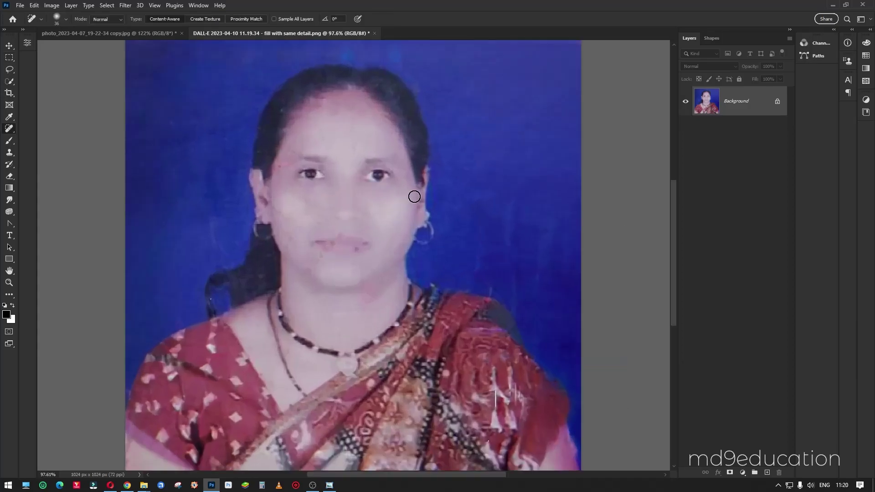
{"action": "scroll", "coordinate": [360, 310], "scroll_direction": "up", "scroll_amount": 2}
{"action": "key", "text": "bracketleft"}
{"action": "key", "text": "bracketleft"}
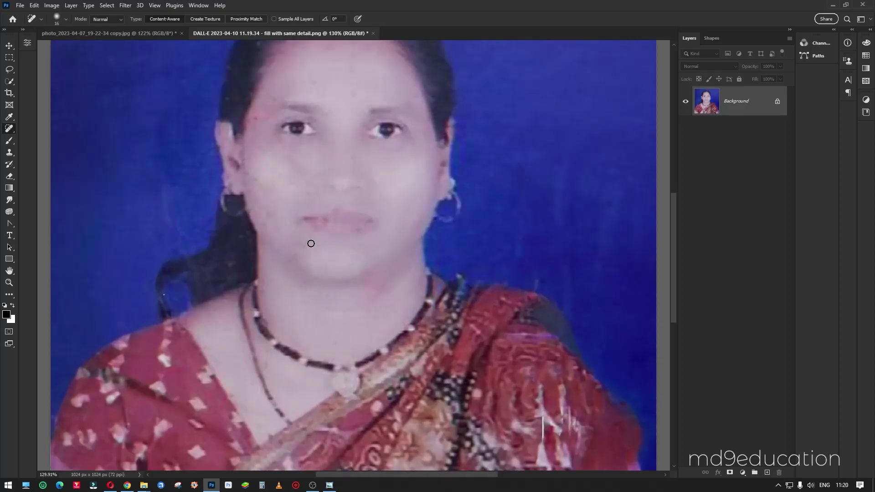
{"action": "scroll", "coordinate": [410, 230], "scroll_direction": "down", "scroll_amount": 2}
{"action": "scroll", "coordinate": [423, 205], "scroll_direction": "down", "scroll_amount": 1}
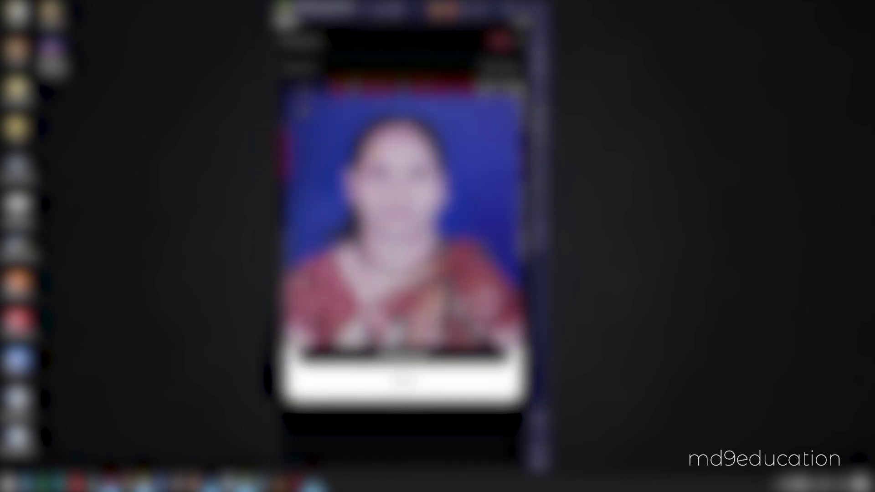
- Enhance the portrait, compare before/after, keep Colors at 1, and save the result
{"action": "left_click", "coordinate": [409, 385]}
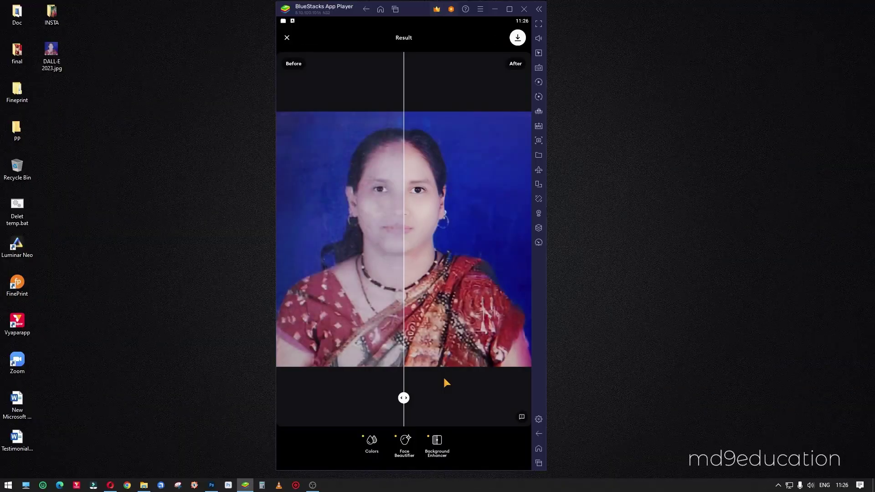
{"action": "left_click_drag", "start_coordinate": [404, 398], "coordinate": [350, 398]}
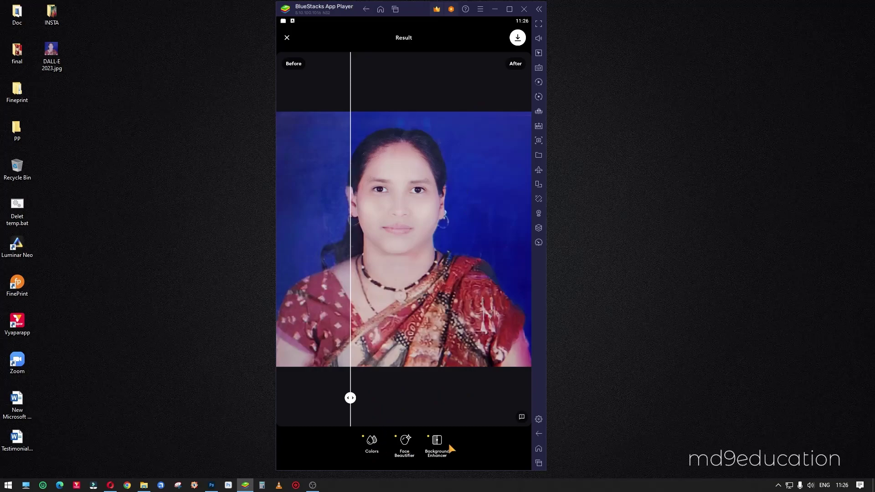
{"action": "left_click", "coordinate": [371, 442]}
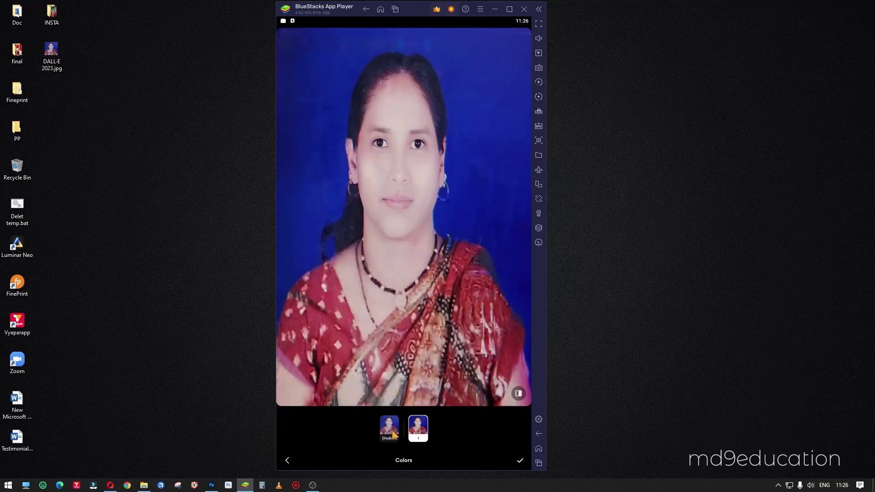
{"action": "left_click", "coordinate": [391, 433]}
{"action": "left_click", "coordinate": [419, 430]}
{"action": "left_click", "coordinate": [520, 460]}
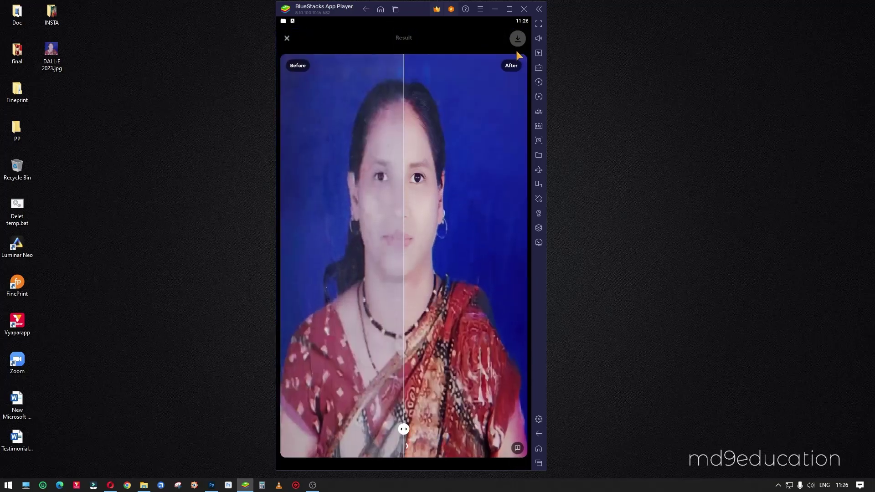
{"action": "left_click", "coordinate": [516, 43]}
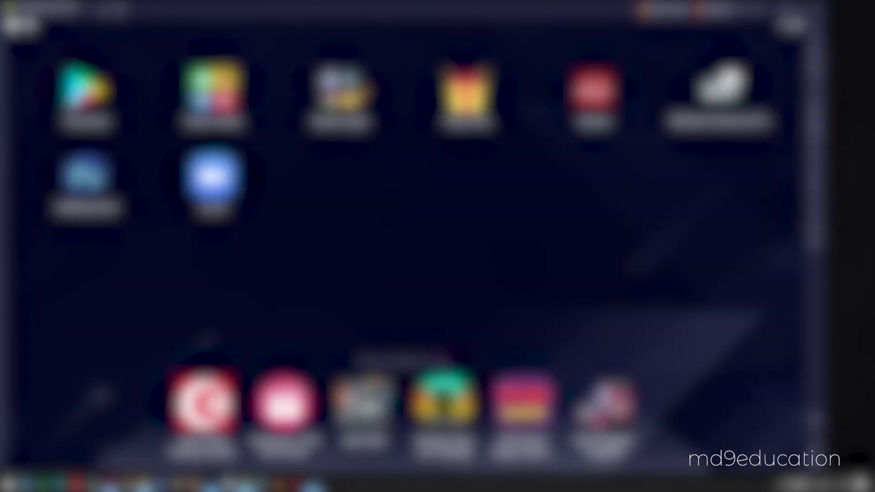
- In Media Manager's gallery, export the enhanced photo to Windows
{"action": "left_click", "coordinate": [350, 100]}
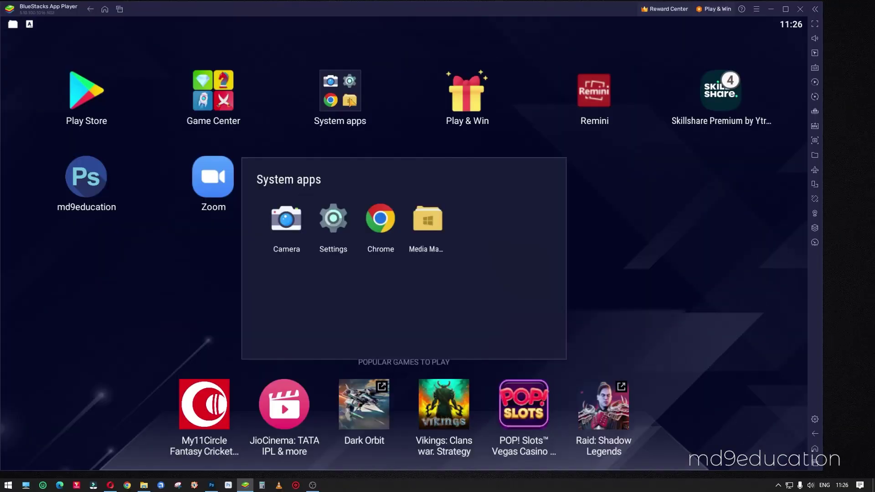
{"action": "left_click", "coordinate": [432, 224]}
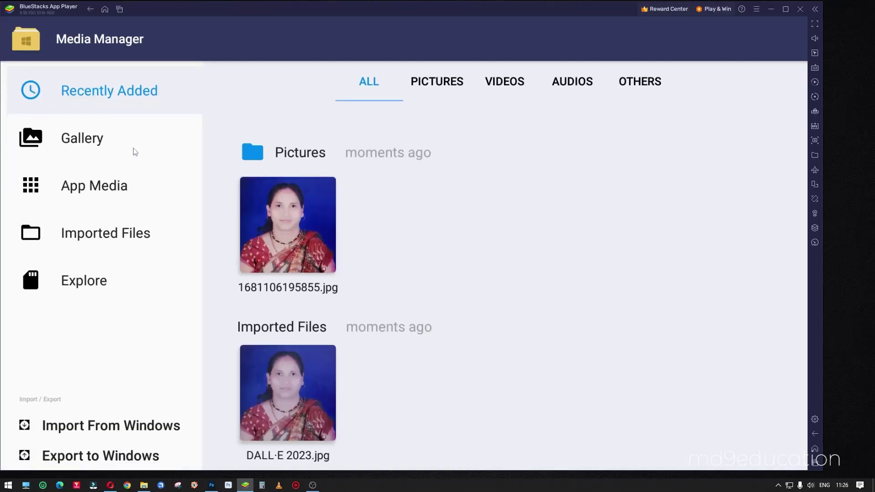
{"action": "left_click", "coordinate": [101, 141]}
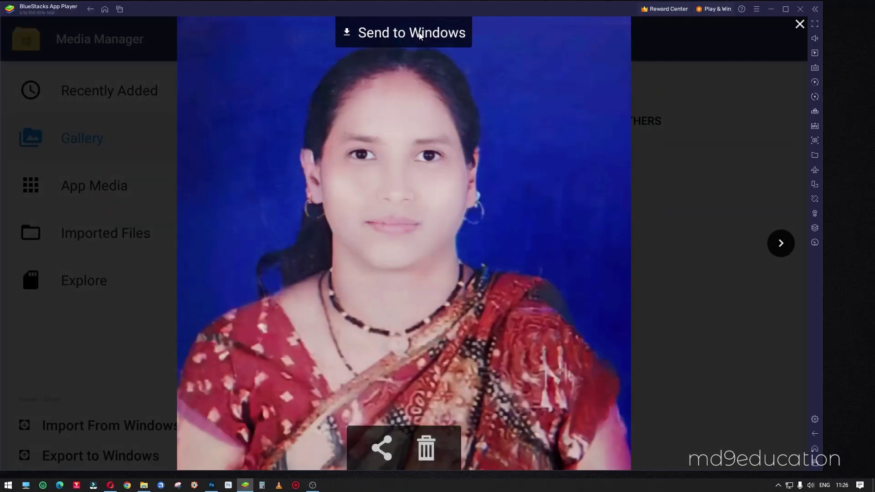
{"action": "left_click", "coordinate": [419, 34]}
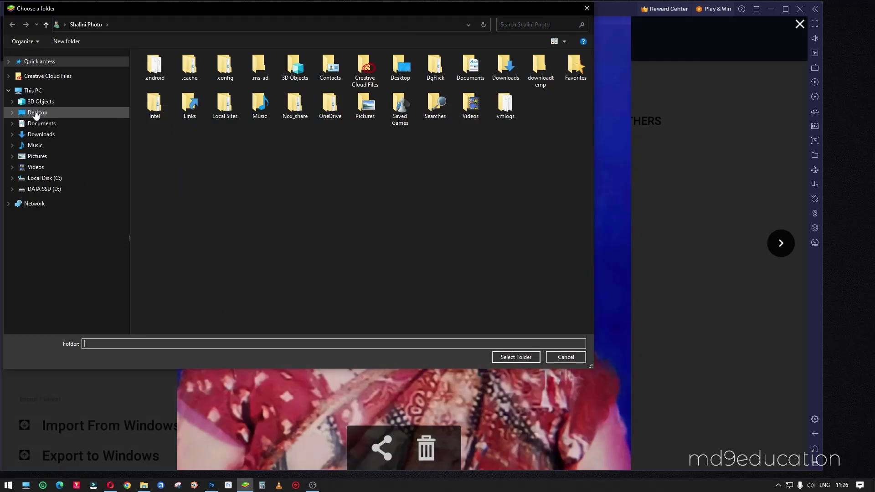
- Save it into a new Desktop folder named Remini, then close BlueStacks
{"action": "left_click", "coordinate": [37, 113]}
{"action": "left_click", "coordinate": [67, 42]}
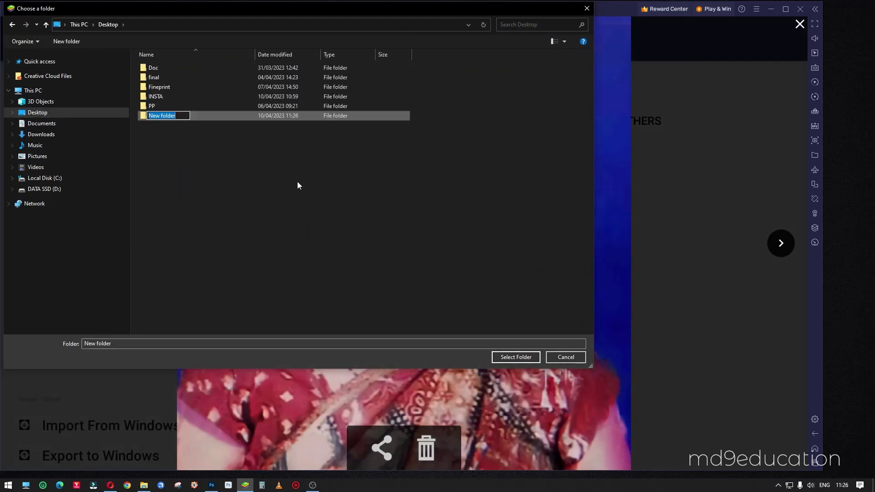
{"action": "type", "text": "Rem"}
{"action": "type", "text": "ini"}
{"action": "left_click", "coordinate": [305, 175]}
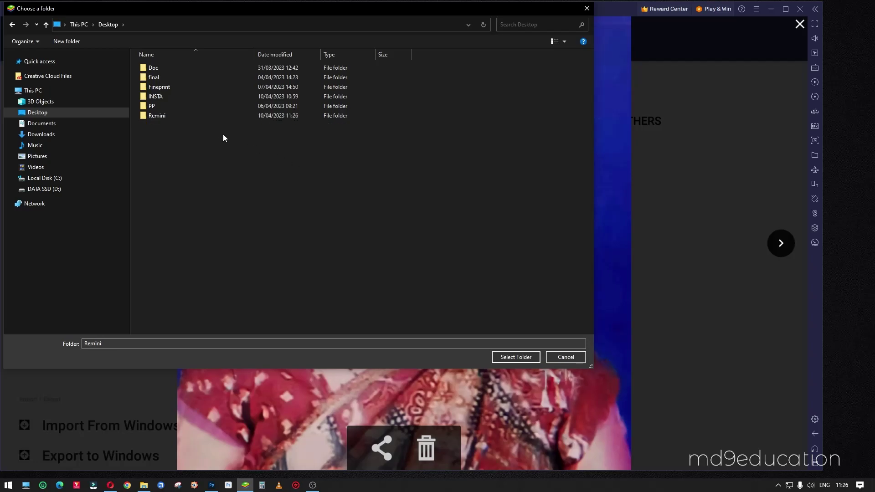
{"action": "double_click", "coordinate": [206, 117]}
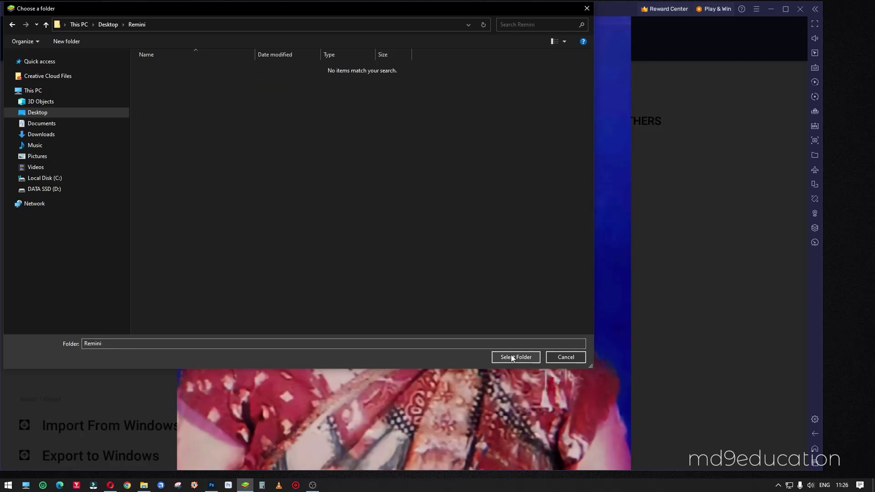
{"action": "left_click", "coordinate": [528, 357]}
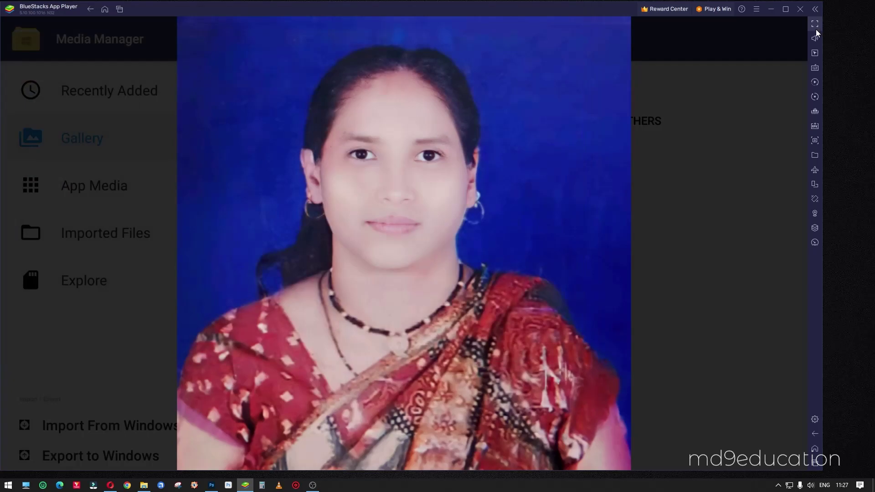
{"action": "left_click", "coordinate": [801, 10]}
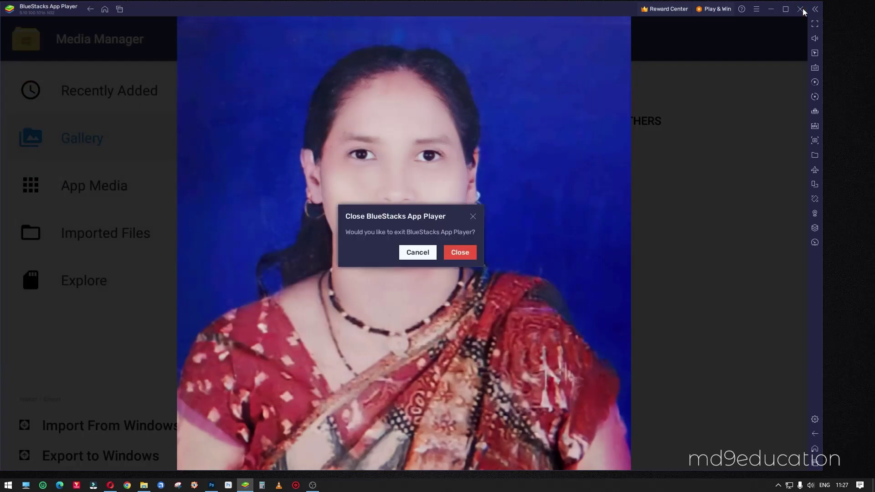
{"action": "left_click", "coordinate": [467, 253]}
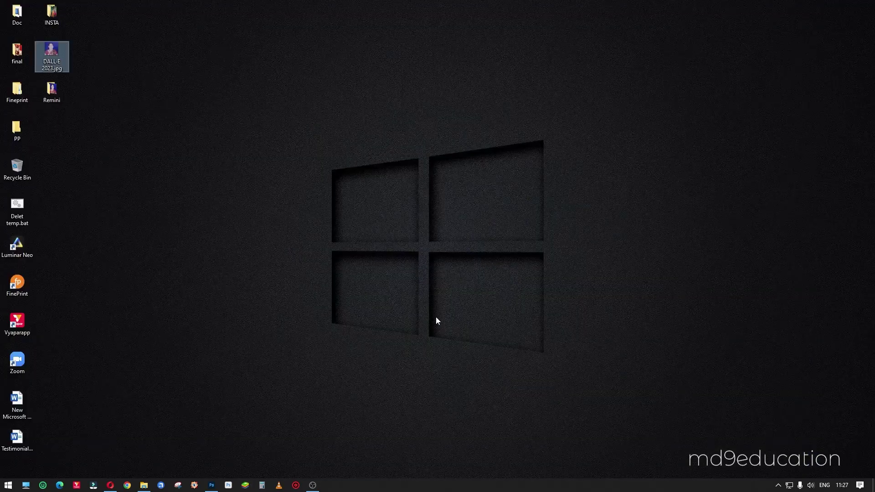
- Close both open portrait documents in Photoshop, answering No to saving changes
{"action": "left_click", "coordinate": [211, 486]}
{"action": "scroll", "coordinate": [299, 154], "scroll_direction": "down", "scroll_amount": 2}
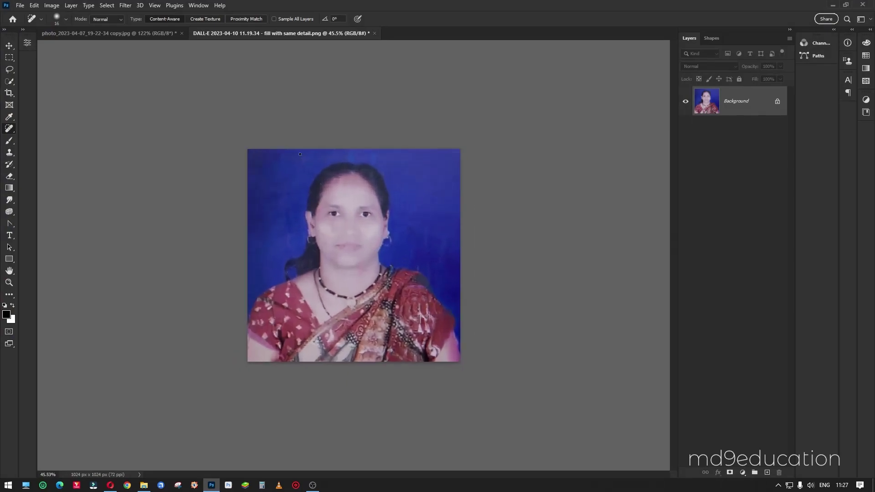
{"action": "scroll", "coordinate": [364, 163], "scroll_direction": "down", "scroll_amount": 1}
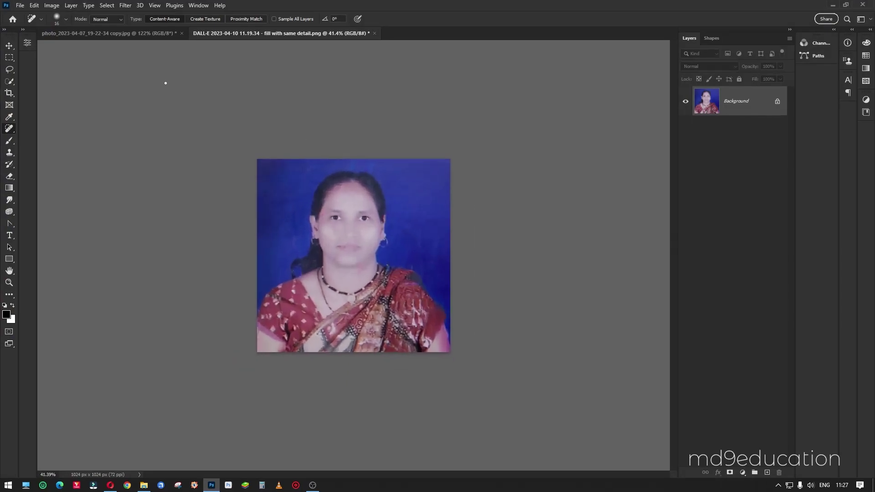
{"action": "left_click", "coordinate": [165, 36]}
{"action": "key", "text": "ctrl+alt+w"}
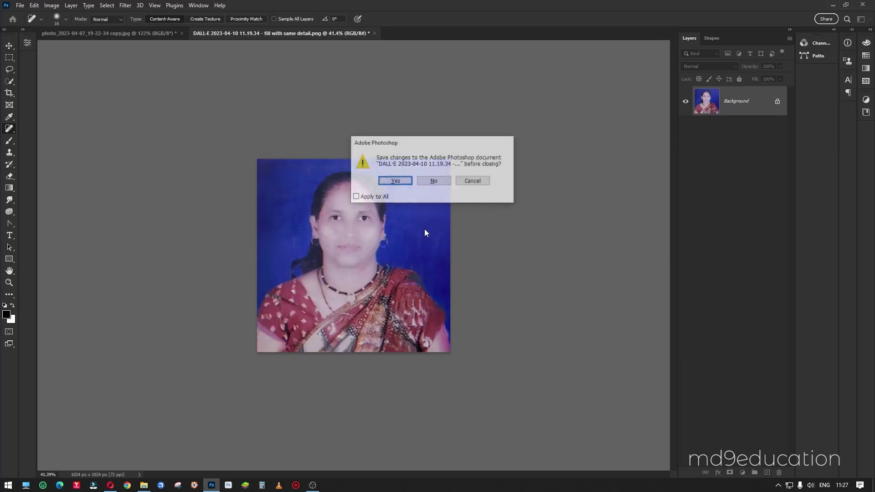
{"action": "left_click", "coordinate": [353, 195]}
{"action": "left_click", "coordinate": [433, 180]}
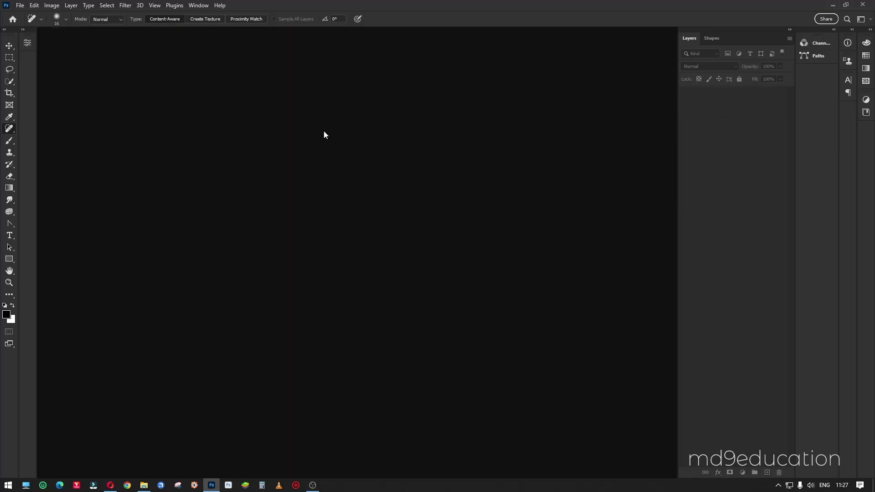
- Open the 2048×2048 enhanced portrait JPG from the Desktop Remini folder
{"action": "key", "text": "ctrl+o"}
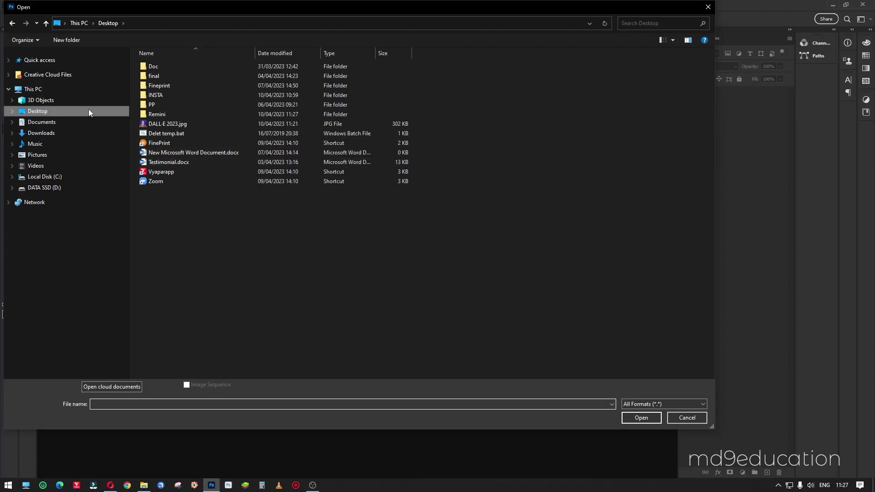
{"action": "double_click", "coordinate": [173, 114]}
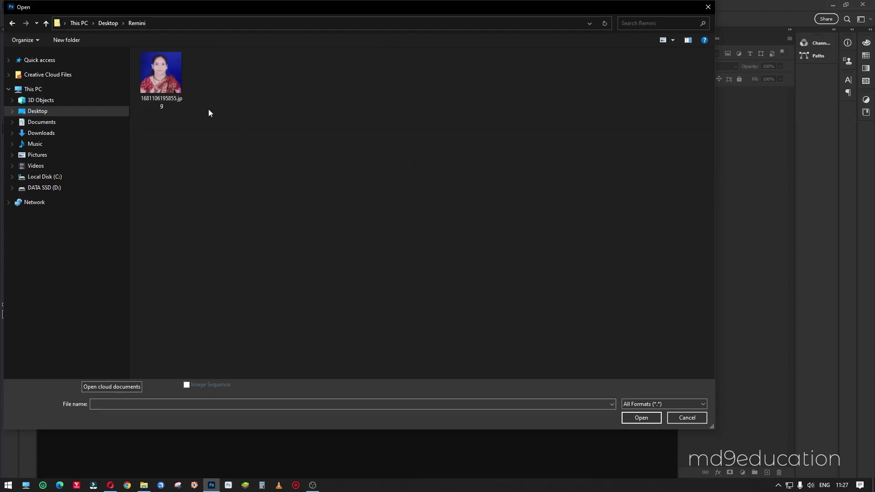
{"action": "left_click", "coordinate": [162, 75]}
{"action": "left_click", "coordinate": [624, 416]}
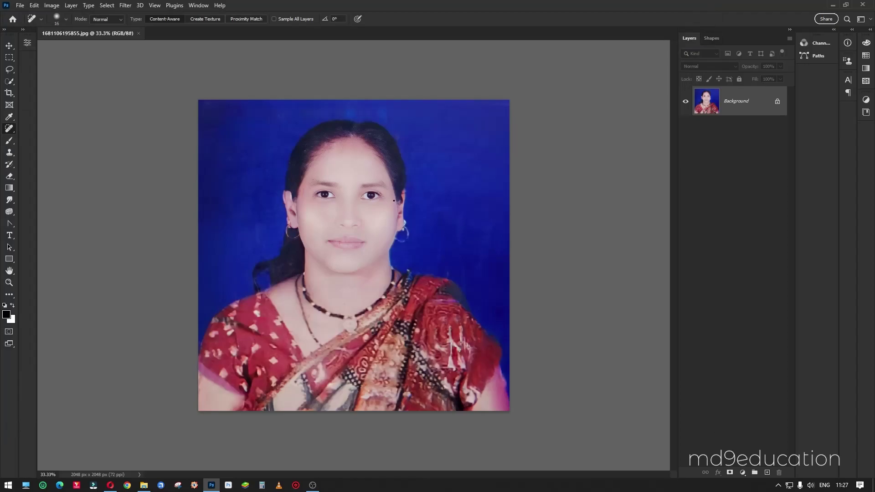
{"action": "scroll", "coordinate": [394, 200], "scroll_direction": "up", "scroll_amount": 2}
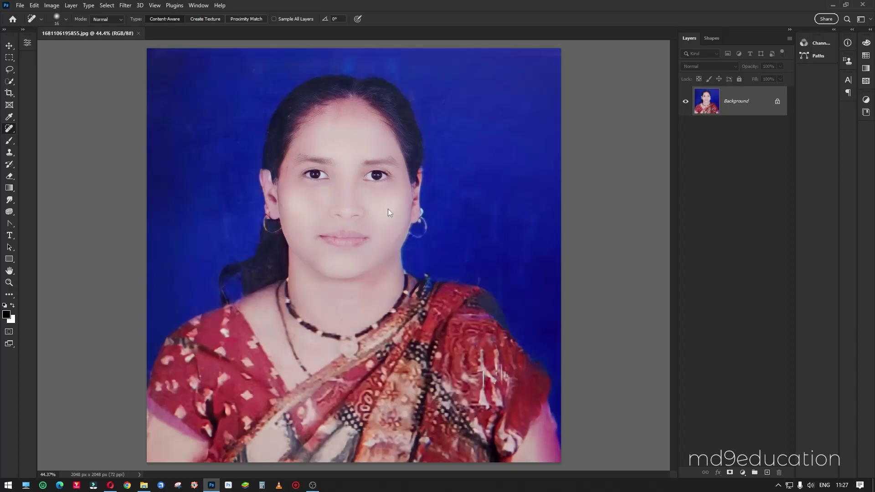
- In Camera Raw, set Contrast +22, Highlights -78, Shadows -48, Blacks -29, Clarity +17, Vibrance +14
{"action": "key", "text": "ctrl+shift+a"}
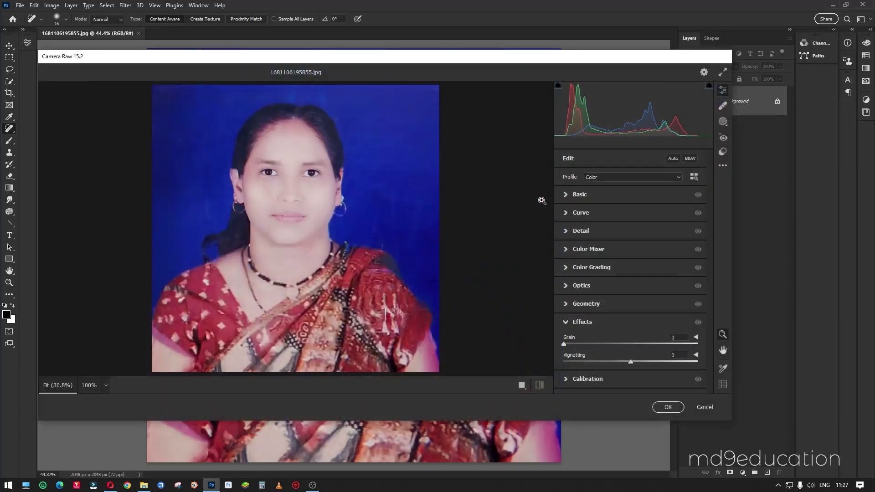
{"action": "left_click", "coordinate": [570, 196]}
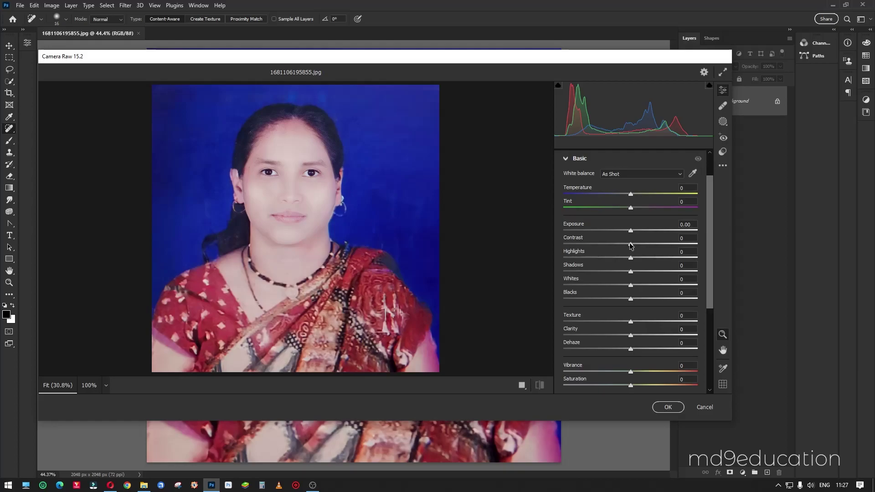
{"action": "mouse_move", "coordinate": [631, 244]}
{"action": "left_mouse_down"}
{"action": "mouse_move", "coordinate": [650, 244]}
{"action": "mouse_move", "coordinate": [581, 255]}
{"action": "left_mouse_up"}
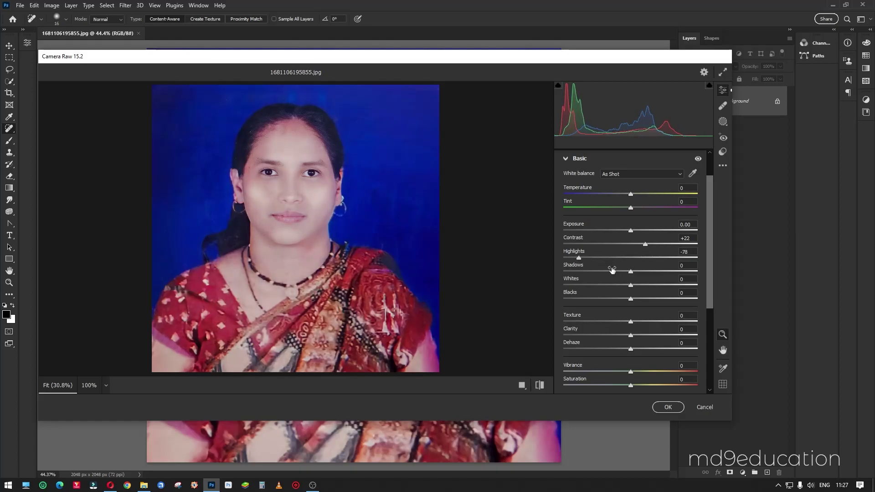
{"action": "mouse_move", "coordinate": [631, 271]}
{"action": "left_mouse_down"}
{"action": "mouse_move", "coordinate": [598, 271]}
{"action": "mouse_move", "coordinate": [624, 285]}
{"action": "mouse_move", "coordinate": [602, 297]}
{"action": "mouse_move", "coordinate": [611, 299]}
{"action": "left_mouse_up"}
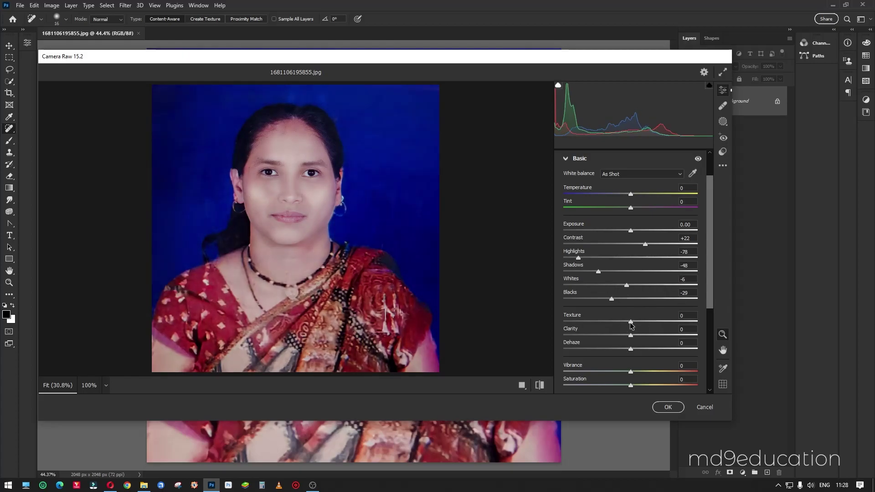
{"action": "left_click_drag", "start_coordinate": [631, 322], "coordinate": [658, 322]}
{"action": "left_click_drag", "start_coordinate": [641, 327], "coordinate": [629, 350]}
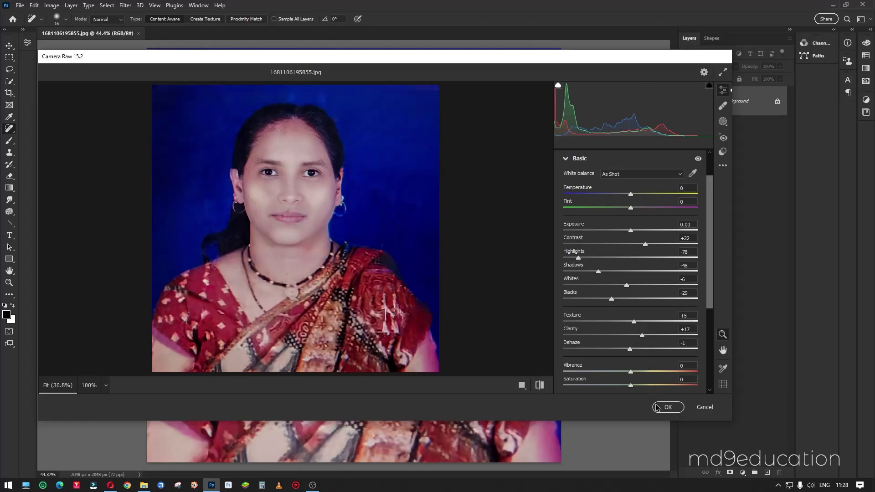
{"action": "left_click_drag", "start_coordinate": [636, 372], "coordinate": [649, 372]}
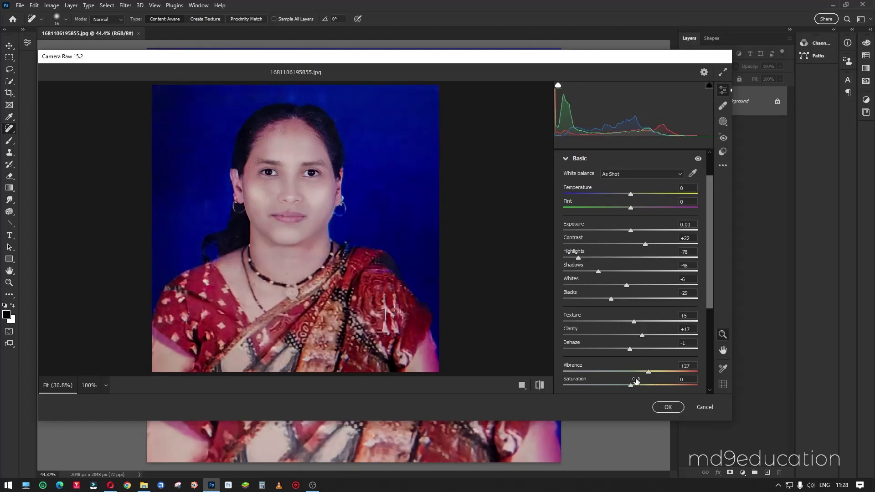
{"action": "mouse_move", "coordinate": [636, 385]}
{"action": "left_mouse_down"}
{"action": "mouse_move", "coordinate": [629, 386]}
{"action": "mouse_move", "coordinate": [639, 373]}
{"action": "left_mouse_up"}
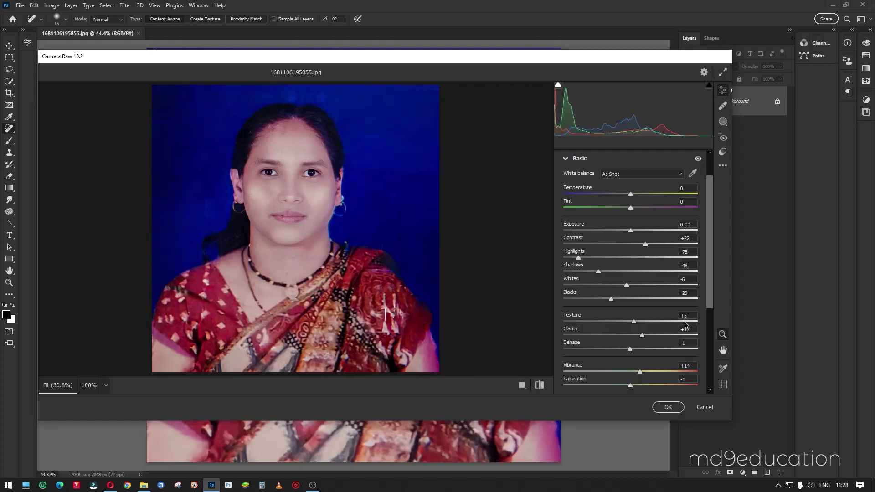
{"action": "left_click_drag", "start_coordinate": [709, 280], "coordinate": [712, 328]}
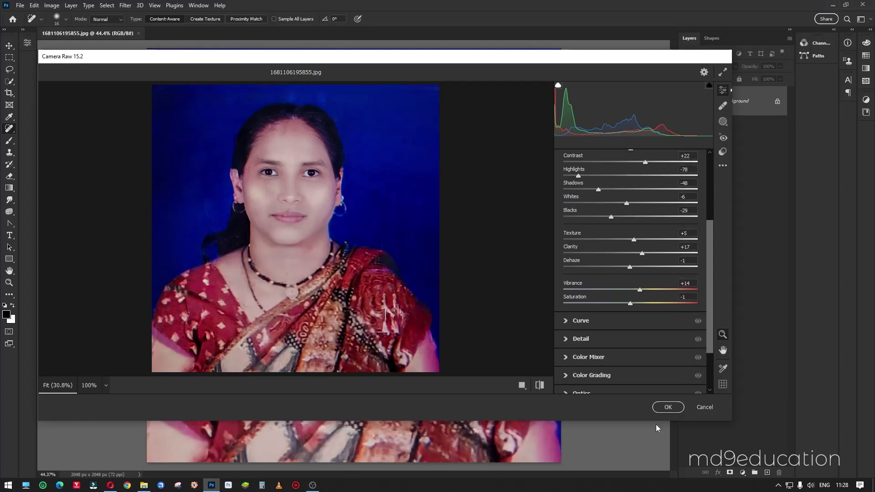
{"action": "left_click", "coordinate": [673, 408]}
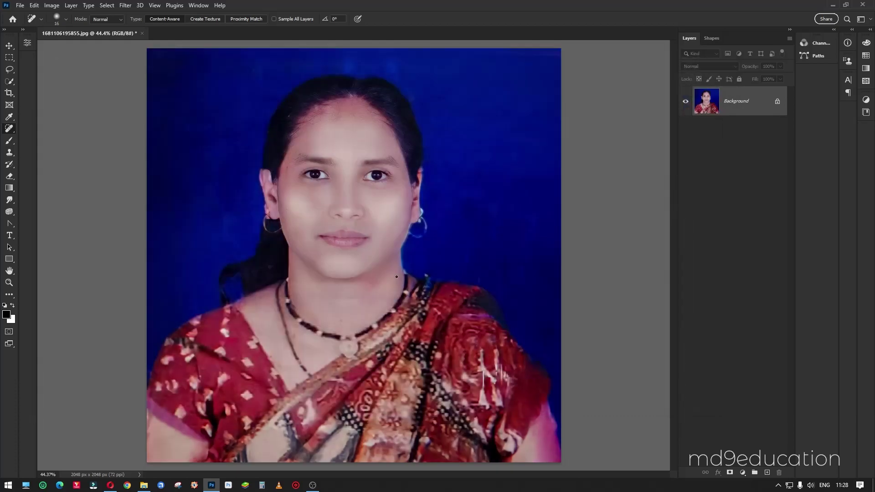
- Add a blank Layer 1 above the portrait, clip it to the photo, and blend it as Soft Light
{"action": "scroll", "coordinate": [367, 212], "scroll_direction": "down", "scroll_amount": 1}
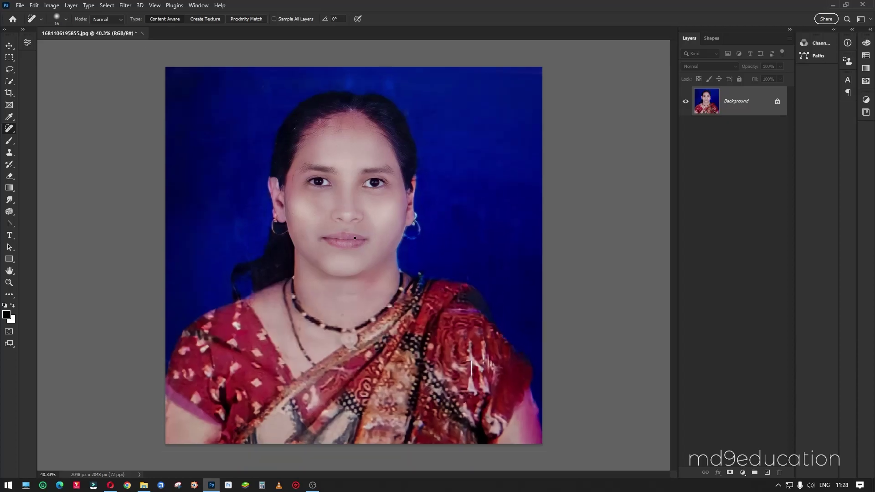
{"action": "scroll", "coordinate": [342, 219], "scroll_direction": "up", "scroll_amount": 3}
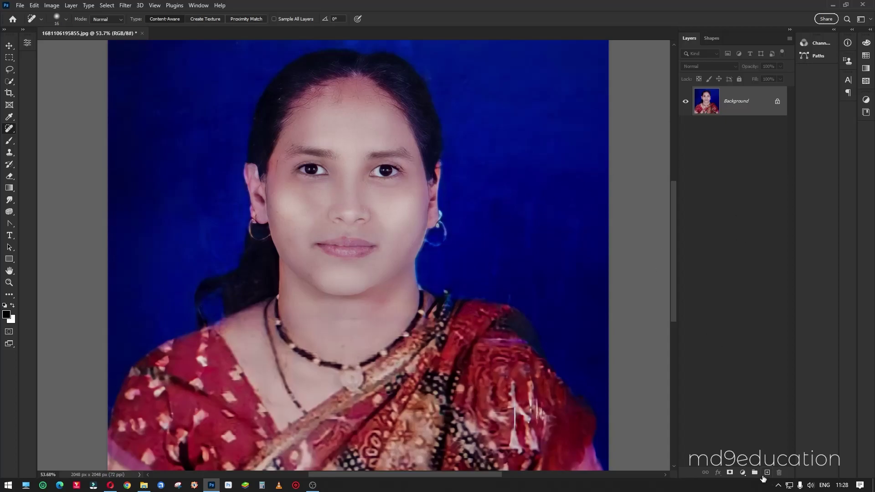
{"action": "left_click", "coordinate": [767, 472]}
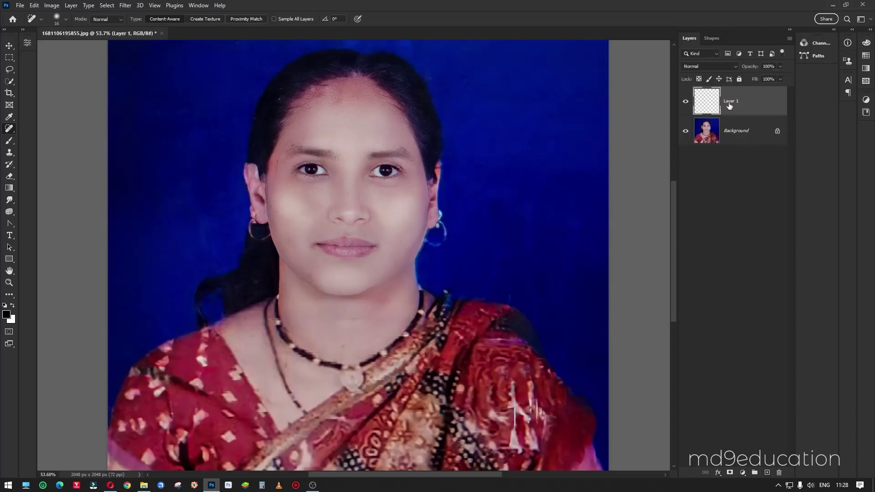
{"action": "left_click", "coordinate": [734, 117], "text": "alt"}
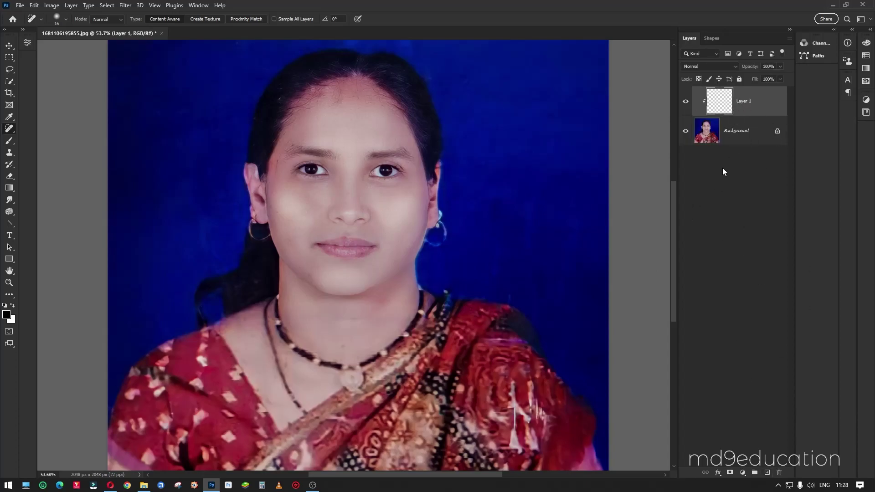
{"action": "left_click", "coordinate": [719, 68]}
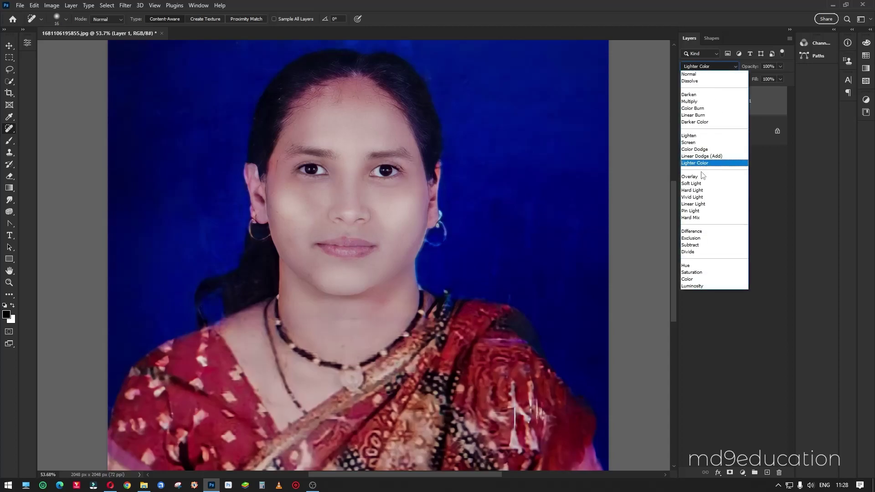
{"action": "left_click", "coordinate": [697, 183]}
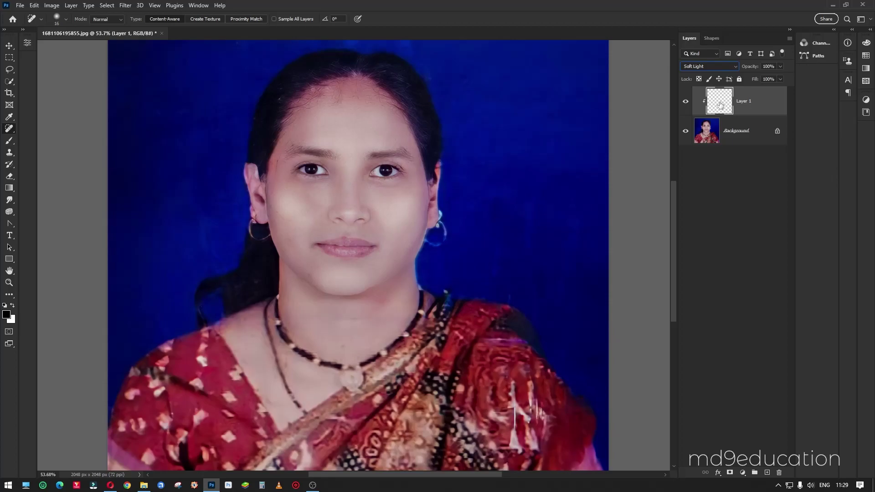
{"action": "left_click", "coordinate": [9, 141]}
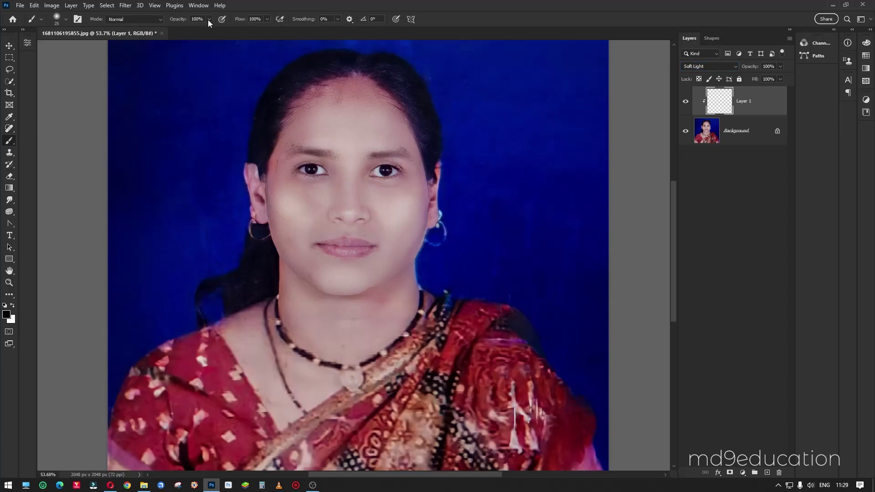
- Paint soft strokes at about 12% brush opacity around the eyes and face skin
{"action": "left_click_drag", "start_coordinate": [172, 31], "coordinate": [170, 32]}
{"action": "scroll", "coordinate": [359, 170], "scroll_direction": "up", "scroll_amount": 3}
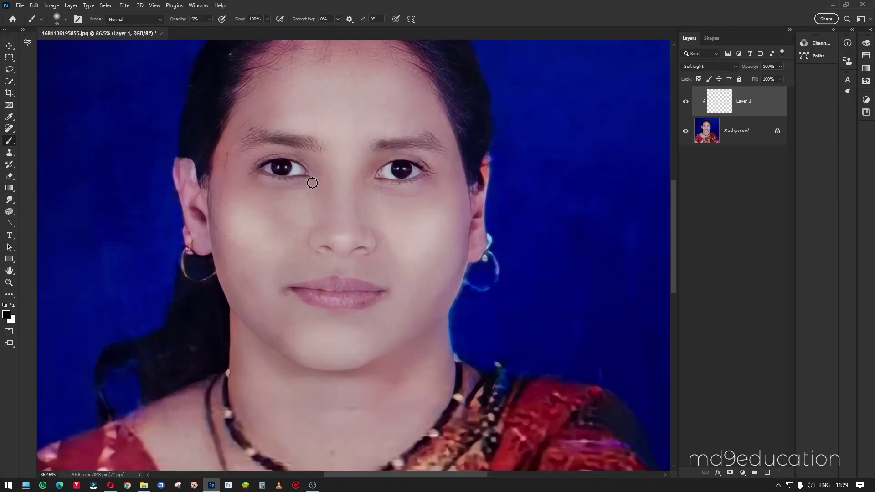
{"action": "left_click_drag", "start_coordinate": [313, 187], "coordinate": [367, 182]}
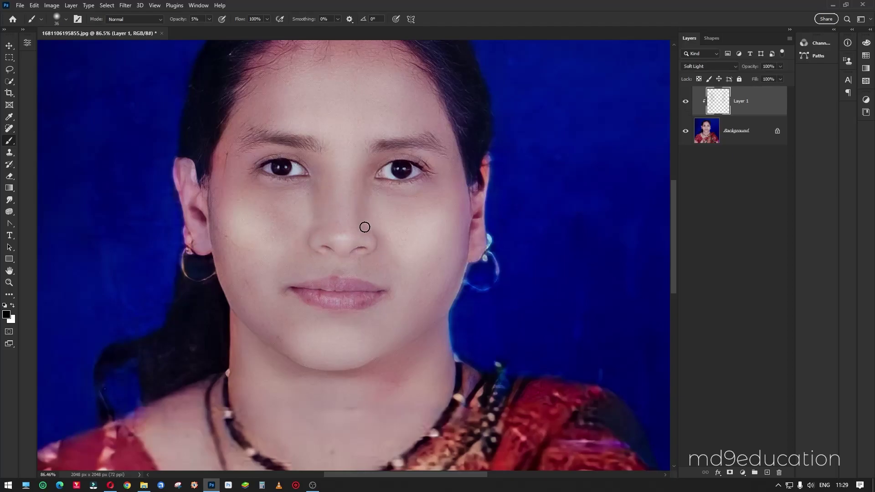
{"action": "scroll", "coordinate": [378, 228], "scroll_direction": "up", "scroll_amount": 2}
{"action": "key", "text": "bracketleft"}
{"action": "key", "text": "bracketleft"}
{"action": "key", "text": "bracketleft"}
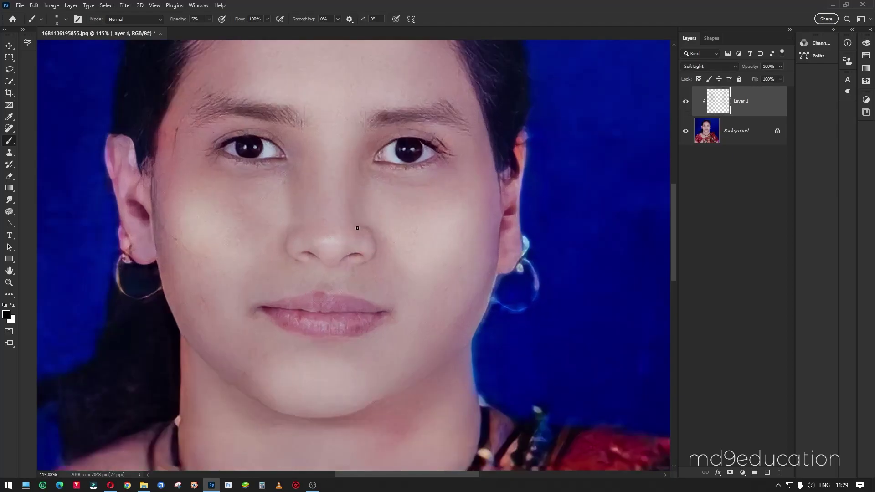
{"action": "key", "text": "bracketright"}
{"action": "key", "text": "bracketright"}
{"action": "key", "text": "bracketright"}
{"action": "key", "text": "bracketright"}
{"action": "key", "text": "bracketright"}
{"action": "key", "text": "bracketright"}
{"action": "left_click_drag", "start_coordinate": [372, 180], "coordinate": [376, 177]}
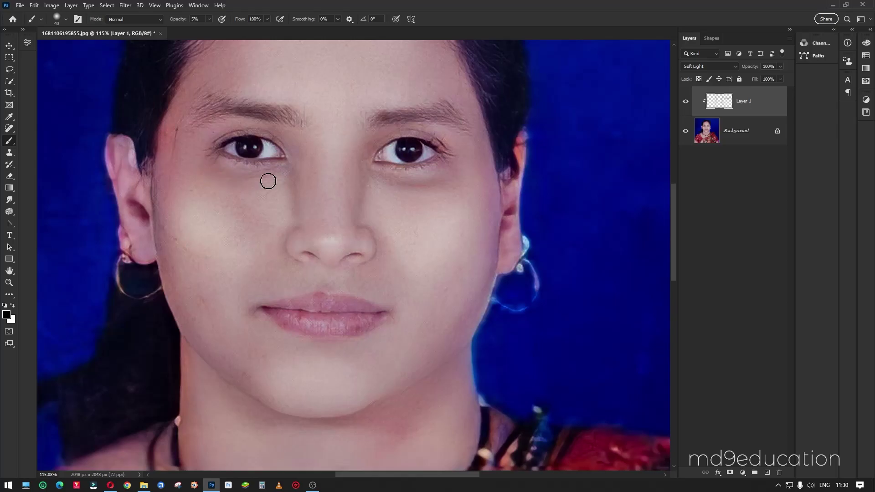
- Paint faint highlights along the lip corner and around the chin with a smaller brush
{"action": "left_click_drag", "start_coordinate": [365, 115], "coordinate": [354, 115]}
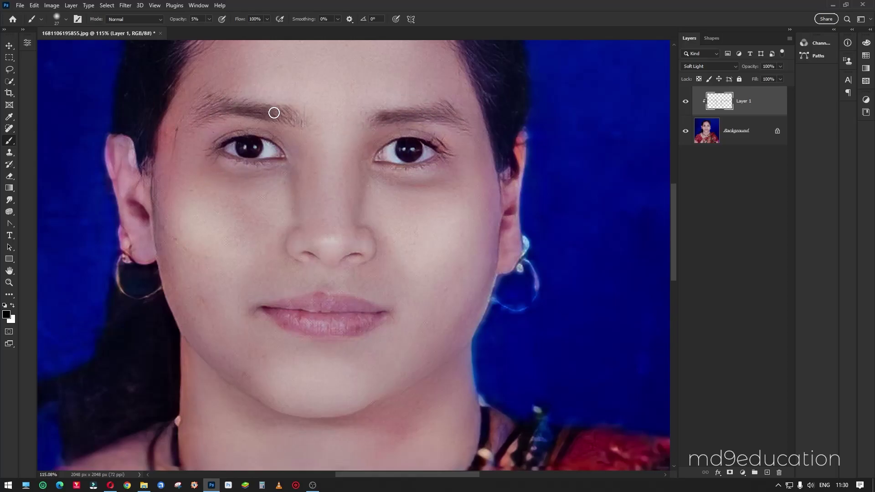
{"action": "key", "text": "bracketleft"}
{"action": "key", "text": "bracketleft"}
{"action": "key", "text": "bracketleft"}
{"action": "left_click_drag", "start_coordinate": [389, 303], "coordinate": [378, 323]}
{"action": "key", "text": "bracketright"}
{"action": "key", "text": "bracketright"}
{"action": "key", "text": "bracketright"}
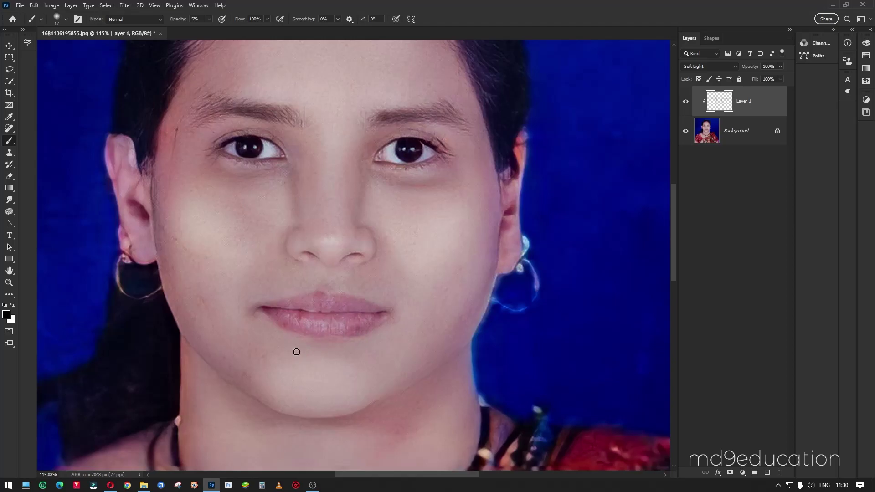
{"action": "left_click_drag", "start_coordinate": [295, 352], "coordinate": [359, 361]}
{"action": "scroll", "coordinate": [341, 354], "scroll_direction": "down", "scroll_amount": 5}
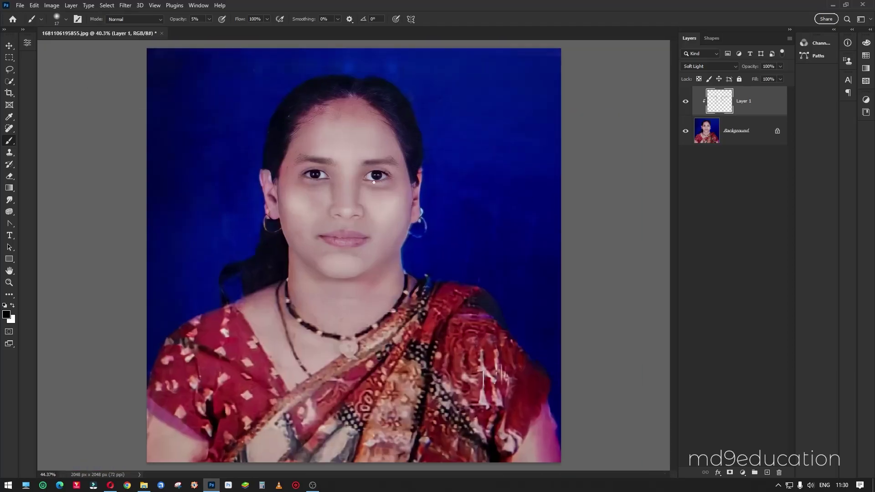
{"action": "scroll", "coordinate": [320, 180], "scroll_direction": "up", "scroll_amount": 3}
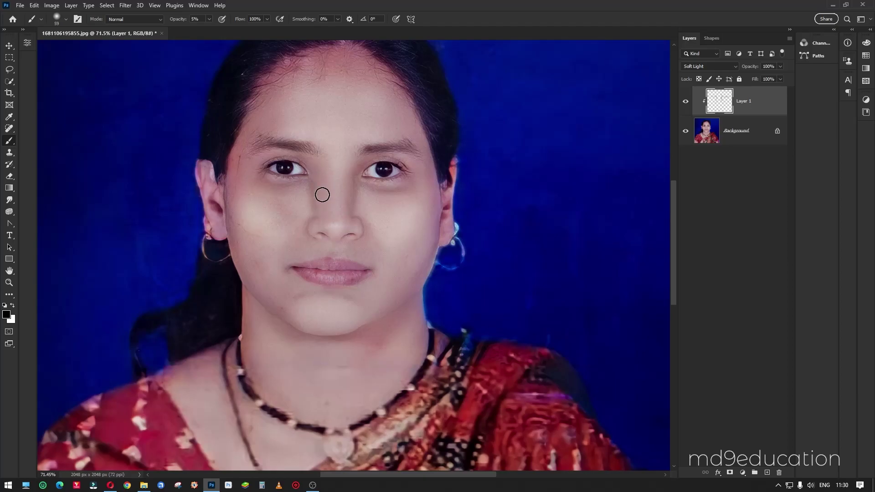
- Lower the Soft Light layer's opacity to 64% and set up a large white brush
{"action": "key", "text": "bracketright"}
{"action": "key", "text": "bracketright"}
{"action": "key", "text": "bracketright"}
{"action": "key", "text": "bracketleft"}
{"action": "key", "text": "bracketleft"}
{"action": "key", "text": "bracketleft"}
{"action": "scroll", "coordinate": [337, 241], "scroll_direction": "up", "scroll_amount": 3}
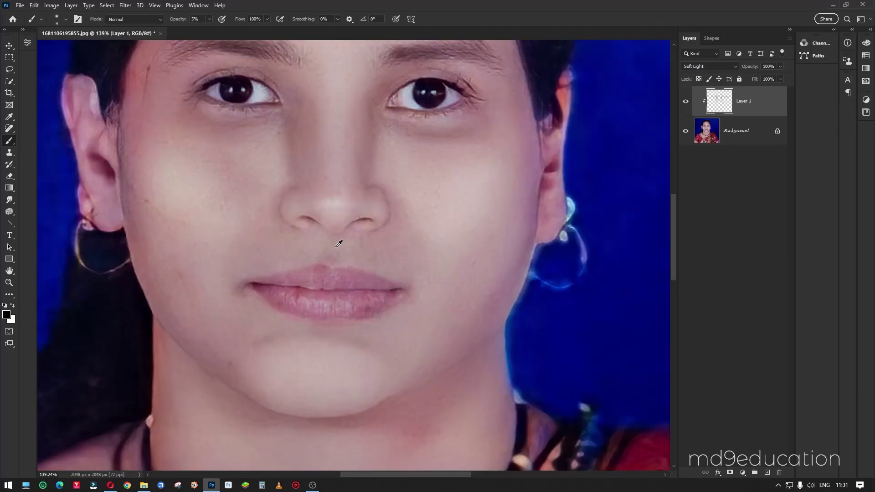
{"action": "scroll", "coordinate": [414, 270], "scroll_direction": "down", "scroll_amount": 3}
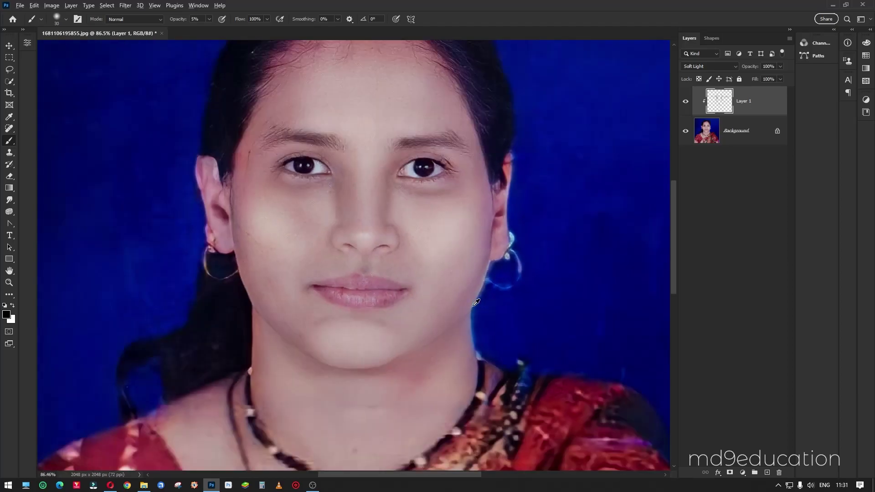
{"action": "scroll", "coordinate": [414, 271], "scroll_direction": "down", "scroll_amount": 1}
{"action": "left_click_drag", "start_coordinate": [747, 68], "coordinate": [733, 72]}
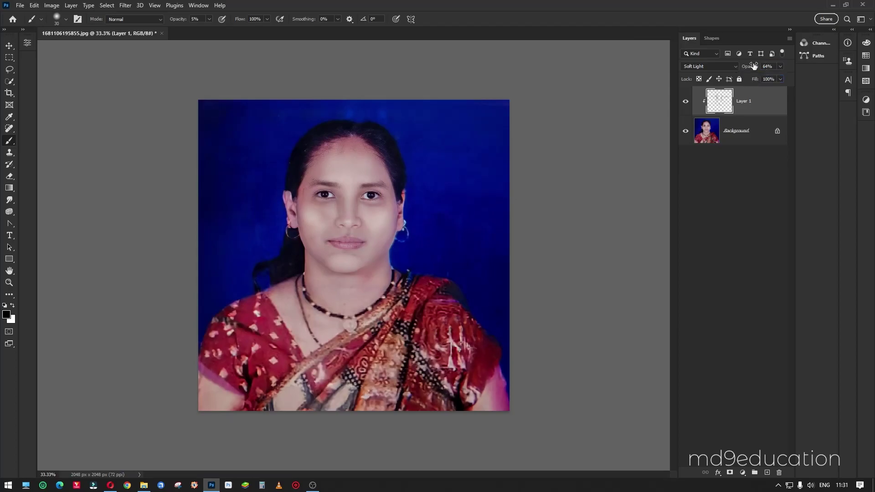
{"action": "key", "text": "ctrl+plus"}
{"action": "key", "text": "x"}
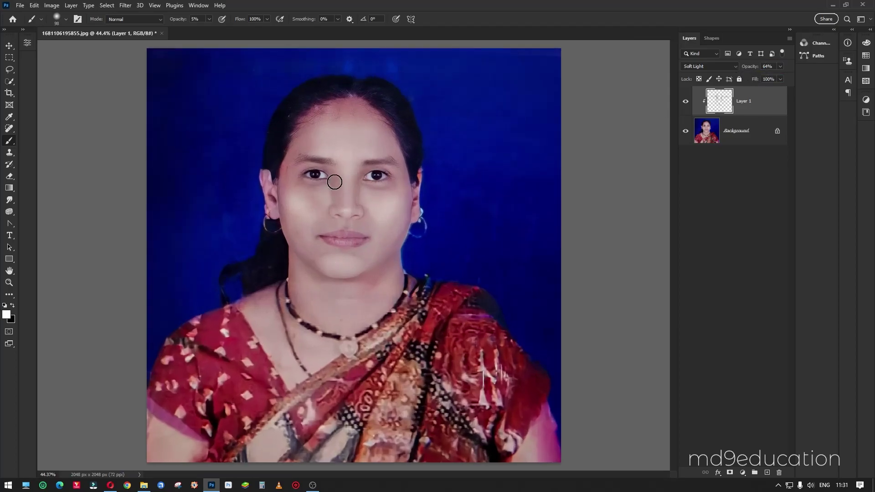
{"action": "mouse_move", "coordinate": [324, 209]}
{"action": "left_mouse_down"}
{"action": "mouse_move", "coordinate": [387, 229]}
{"action": "mouse_move", "coordinate": [423, 277]}
{"action": "left_mouse_up"}
{"action": "key", "text": "ctrl+minus"}
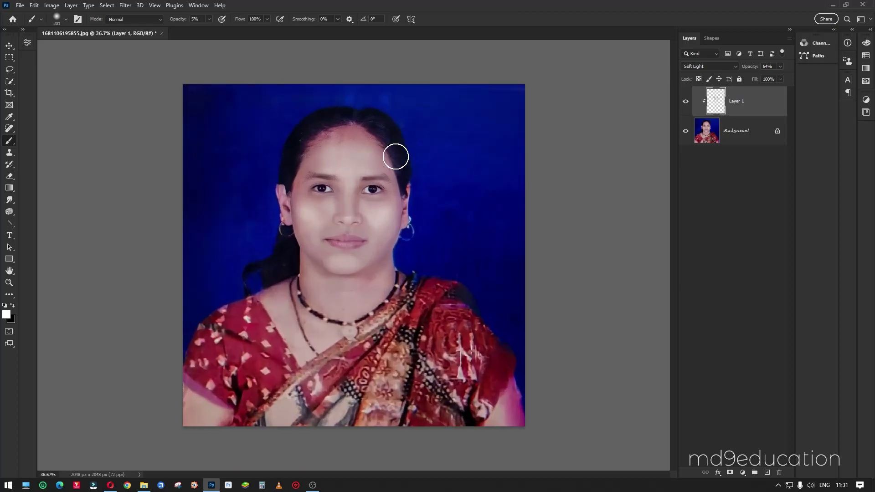
{"action": "key", "text": "ctrl+plus"}
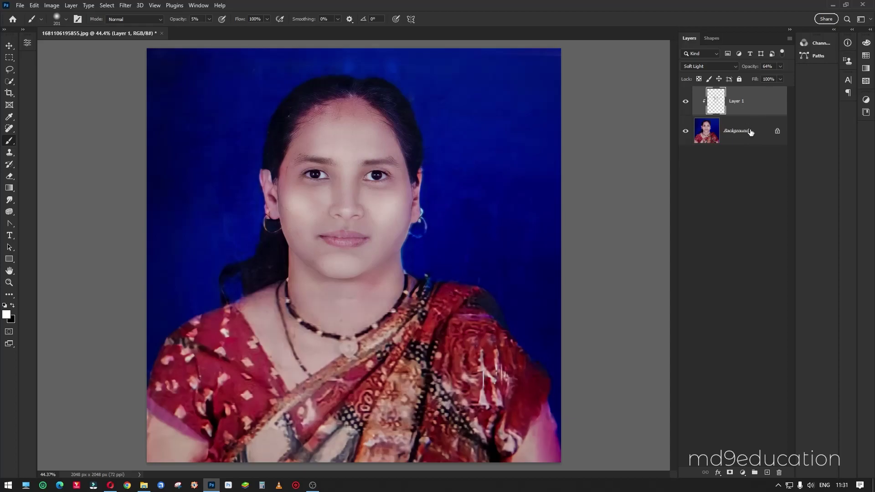
- Flatten Layer 1 and the photo into a single image
{"action": "right_click", "coordinate": [759, 113]}
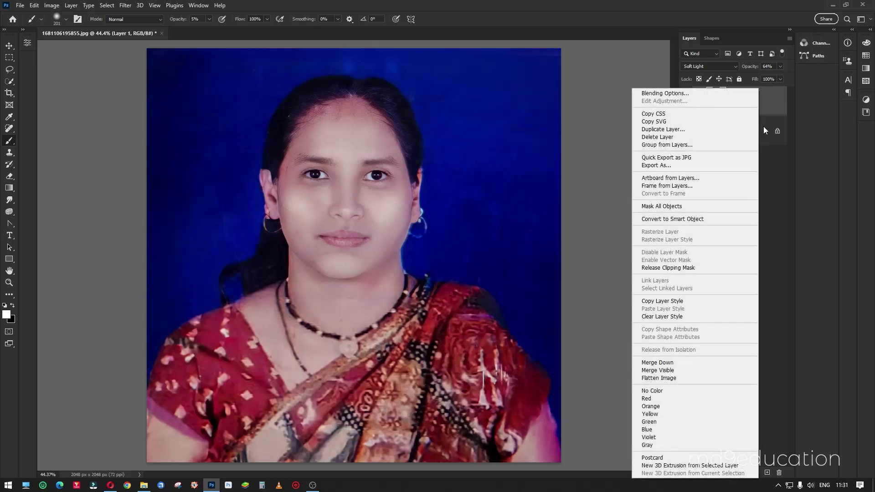
{"action": "left_click", "coordinate": [693, 378]}
{"action": "scroll", "coordinate": [398, 121], "scroll_direction": "up", "scroll_amount": 2}
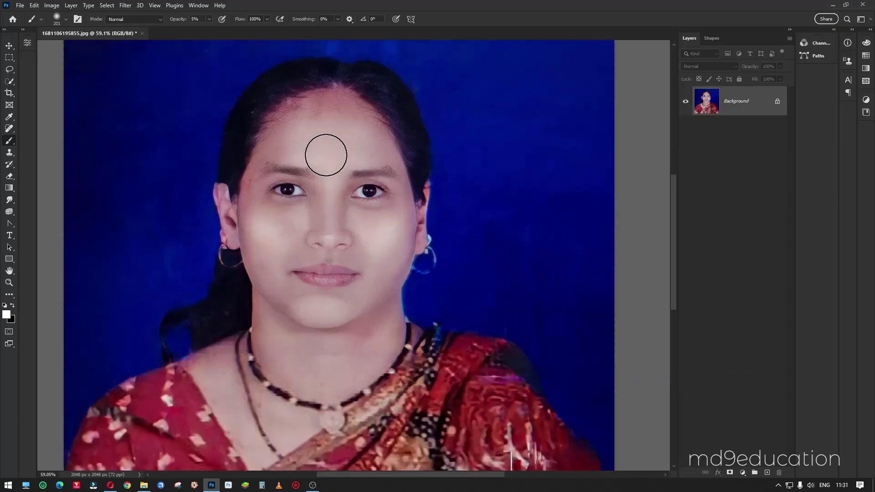
{"action": "key", "text": "j"}
{"action": "scroll", "coordinate": [326, 155], "scroll_direction": "up", "scroll_amount": 1}
- Spot-heal the blemishes on the cheek and across the forehead
{"action": "scroll", "coordinate": [243, 188], "scroll_direction": "up", "scroll_amount": 2}
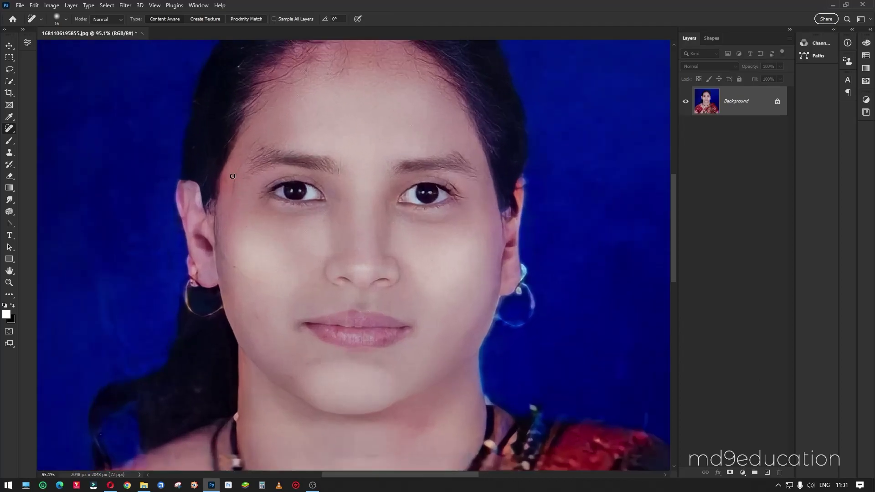
{"action": "right_click", "coordinate": [11, 131]}
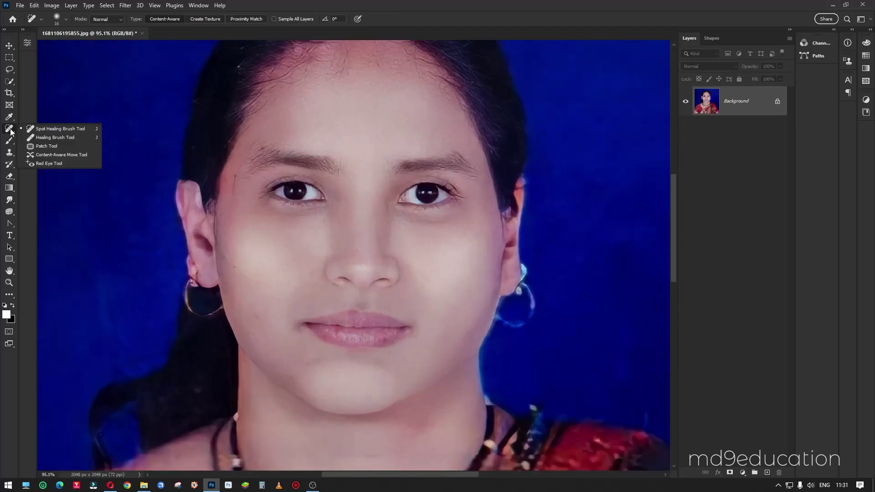
{"action": "left_click", "coordinate": [58, 127]}
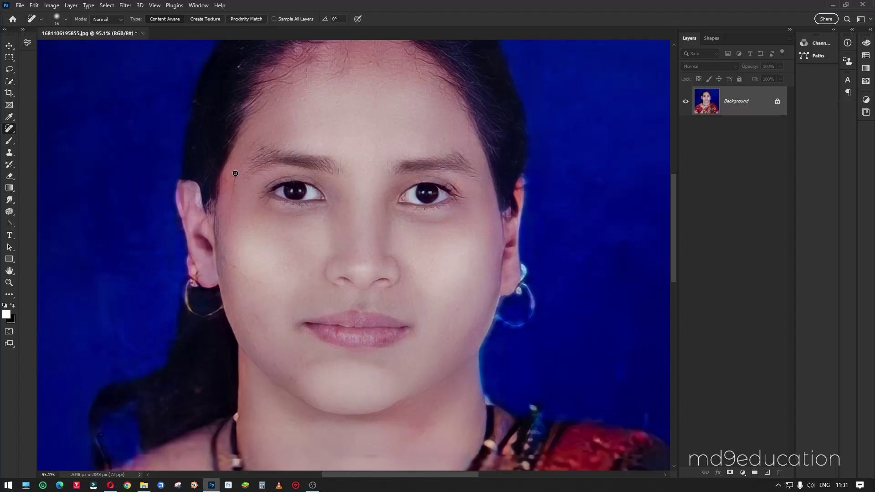
{"action": "left_click_drag", "start_coordinate": [232, 264], "coordinate": [263, 288]}
{"action": "scroll", "coordinate": [416, 239], "scroll_direction": "up", "scroll_amount": 1}
{"action": "left_click_drag", "start_coordinate": [338, 82], "coordinate": [338, 107]}
{"action": "left_click", "coordinate": [321, 91]}
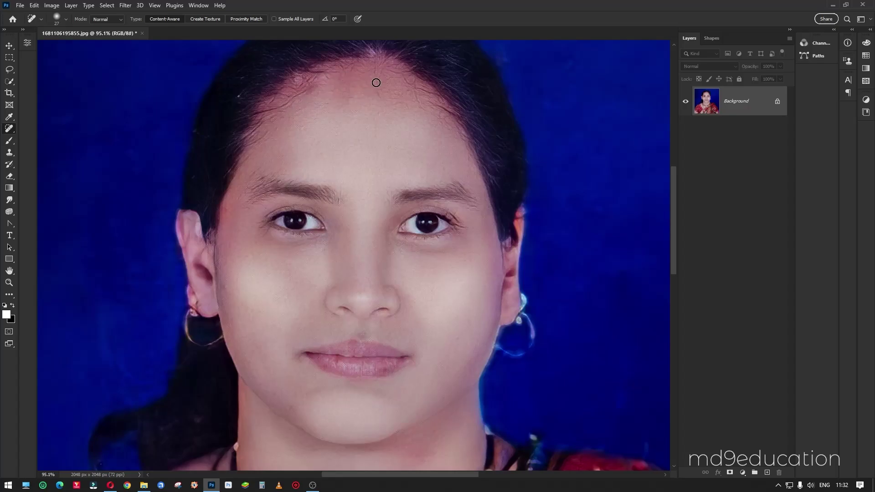
{"action": "left_click_drag", "start_coordinate": [373, 111], "coordinate": [382, 139]}
{"action": "scroll", "coordinate": [449, 314], "scroll_direction": "down", "scroll_amount": 5}
{"action": "scroll", "coordinate": [358, 287], "scroll_direction": "up", "scroll_amount": 4}
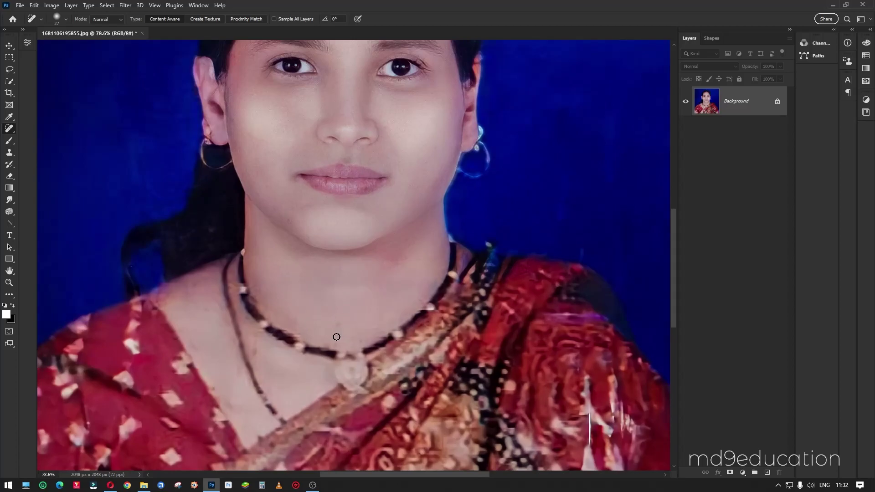
{"action": "left_click_drag", "start_coordinate": [260, 296], "coordinate": [273, 279]}
- Add a clipped Color-blend layer and sample a face skin tone with a 92% opacity brush
{"action": "left_click", "coordinate": [766, 472]}
{"action": "left_click", "coordinate": [726, 120], "text": "alt"}
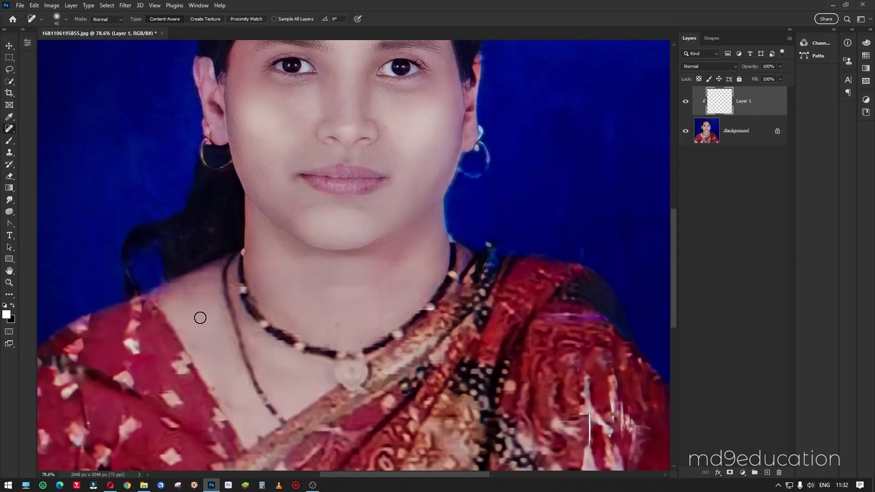
{"action": "key", "text": "b"}
{"action": "left_click", "coordinate": [711, 67]}
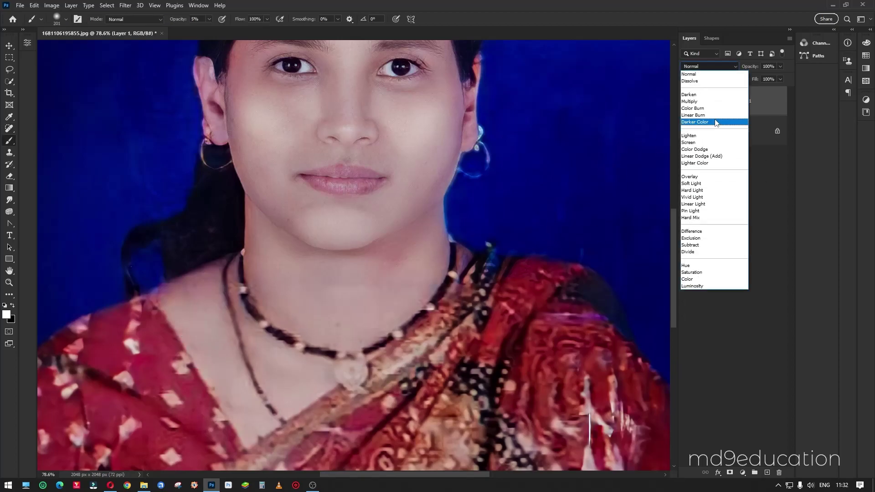
{"action": "left_click", "coordinate": [701, 280]}
{"action": "left_click", "coordinate": [214, 314], "text": "alt"}
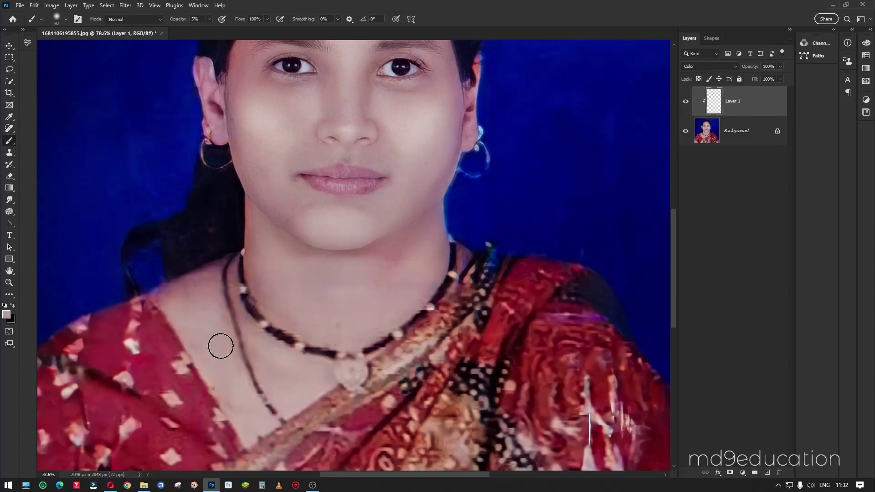
{"action": "left_click_drag", "start_coordinate": [209, 19], "coordinate": [249, 31]}
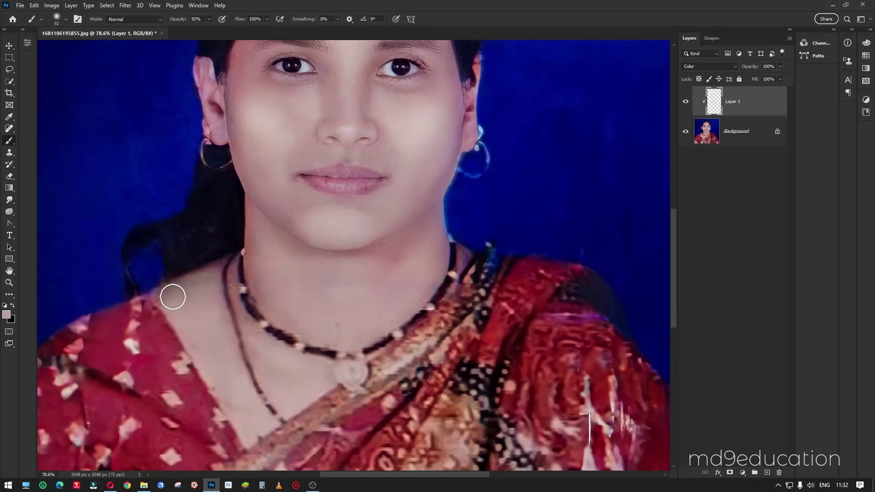
- Paint skin colour over the neck at 68% layer opacity, undoing two stray strokes
{"action": "mouse_move", "coordinate": [215, 312]}
{"action": "left_mouse_down"}
{"action": "mouse_move", "coordinate": [217, 273]}
{"action": "mouse_move", "coordinate": [253, 363]}
{"action": "left_mouse_up"}
{"action": "left_click_drag", "start_coordinate": [248, 249], "coordinate": [319, 346]}
{"action": "scroll", "coordinate": [320, 346], "scroll_direction": "down", "scroll_amount": 3}
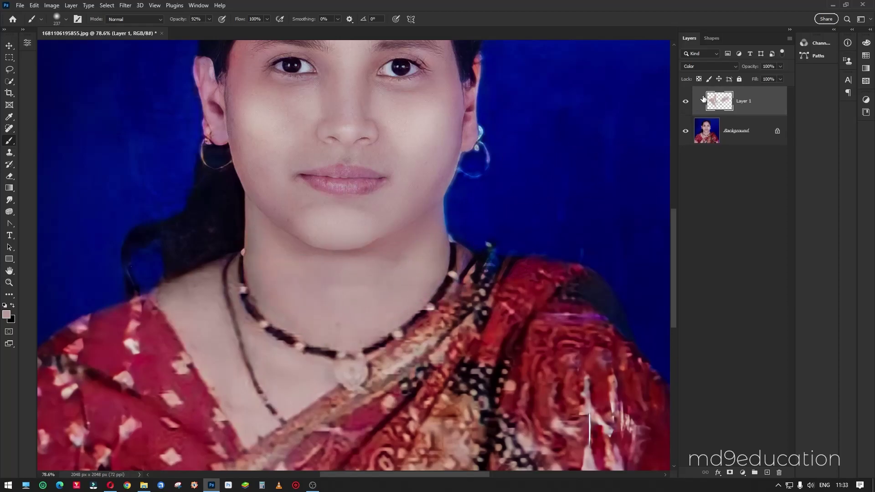
{"action": "left_click_drag", "start_coordinate": [749, 66], "coordinate": [735, 66]}
{"action": "scroll", "coordinate": [500, 381], "scroll_direction": "down", "scroll_amount": 3}
{"action": "scroll", "coordinate": [499, 381], "scroll_direction": "up", "scroll_amount": 2}
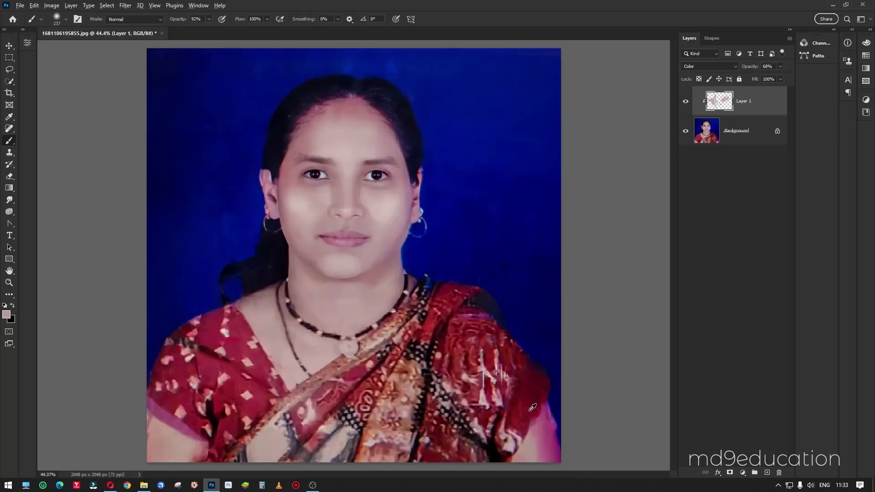
{"action": "scroll", "coordinate": [500, 381], "scroll_direction": "down", "scroll_amount": 1}
{"action": "key", "text": "ctrl+z"}
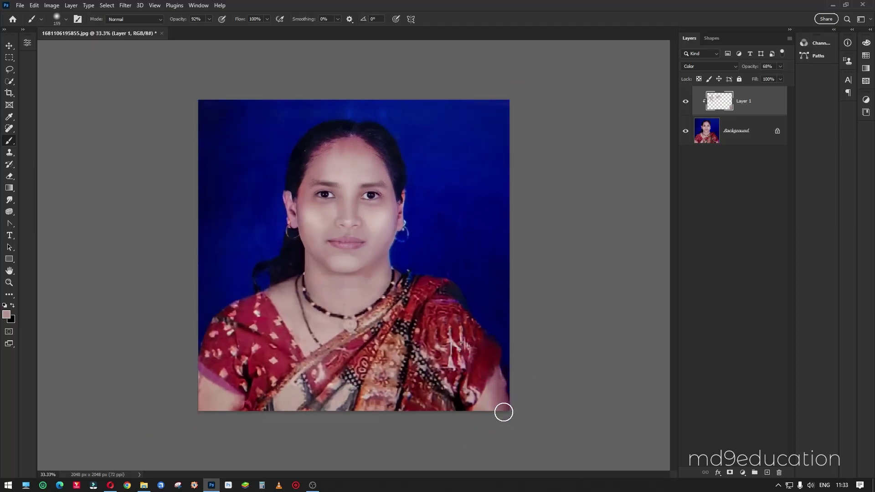
{"action": "key", "text": "ctrl+z"}
- Delete the skin-colour layer and launch the Photo-Toolbox SkinFiner filter
{"action": "scroll", "coordinate": [332, 274], "scroll_direction": "up", "scroll_amount": 2}
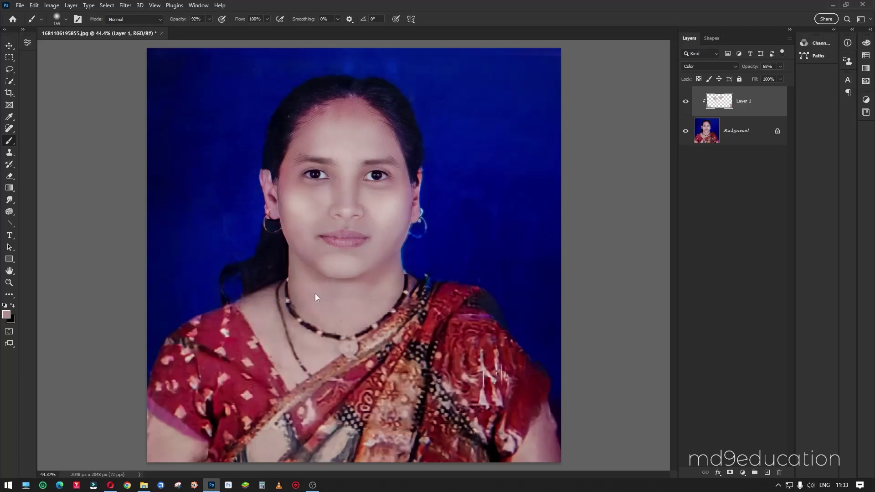
{"action": "left_click_drag", "start_coordinate": [314, 293], "coordinate": [308, 291]}
{"action": "scroll", "coordinate": [308, 281], "scroll_direction": "up", "scroll_amount": 1}
{"action": "scroll", "coordinate": [308, 281], "scroll_direction": "up", "scroll_amount": 2}
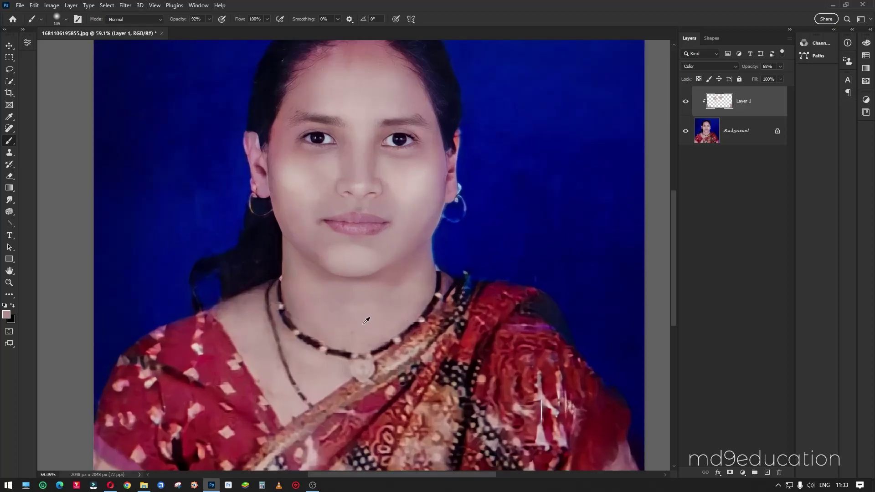
{"action": "left_click_drag", "start_coordinate": [365, 316], "coordinate": [363, 326]}
{"action": "scroll", "coordinate": [390, 117], "scroll_direction": "down", "scroll_amount": 2}
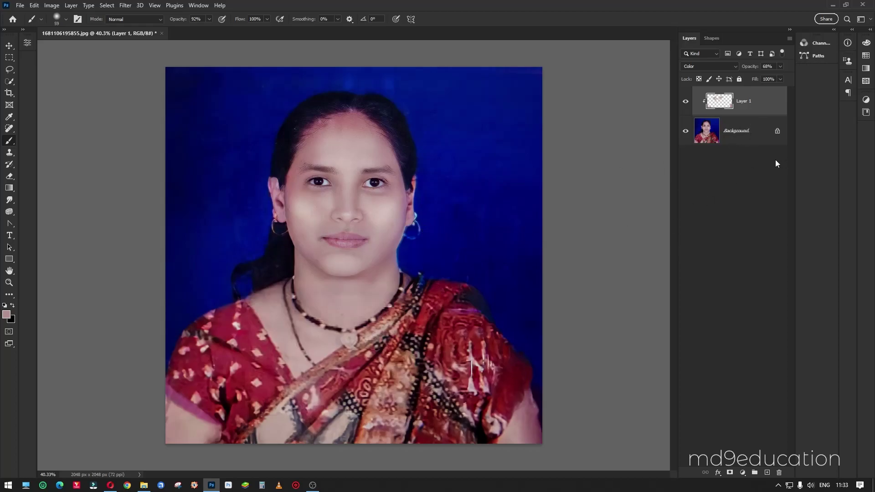
{"action": "key", "text": "Delete"}
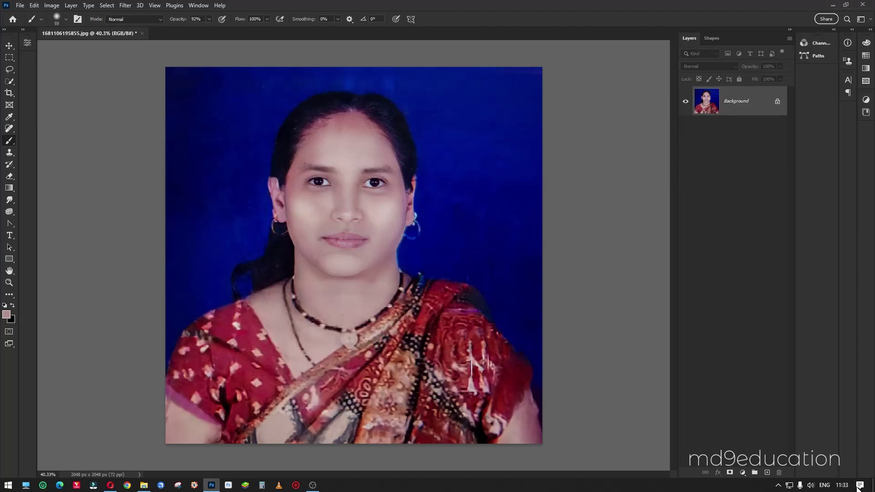
{"action": "left_click", "coordinate": [126, 7]}
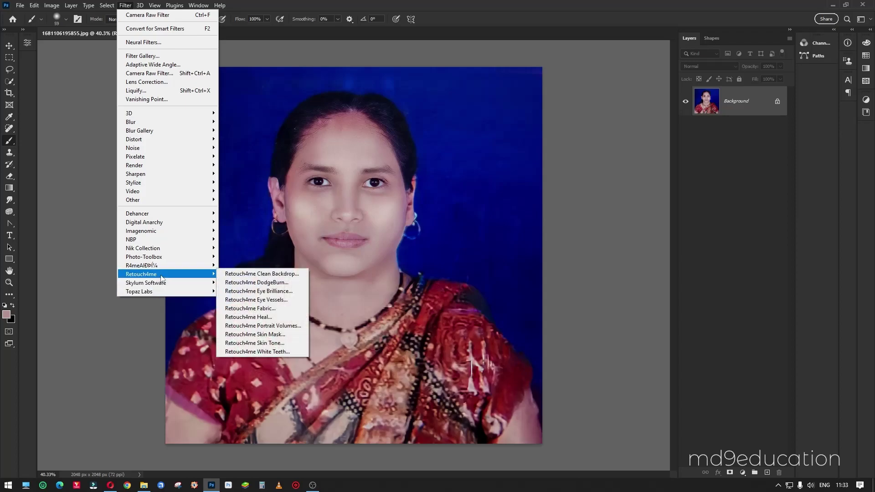
{"action": "mouse_move", "coordinate": [144, 256]}
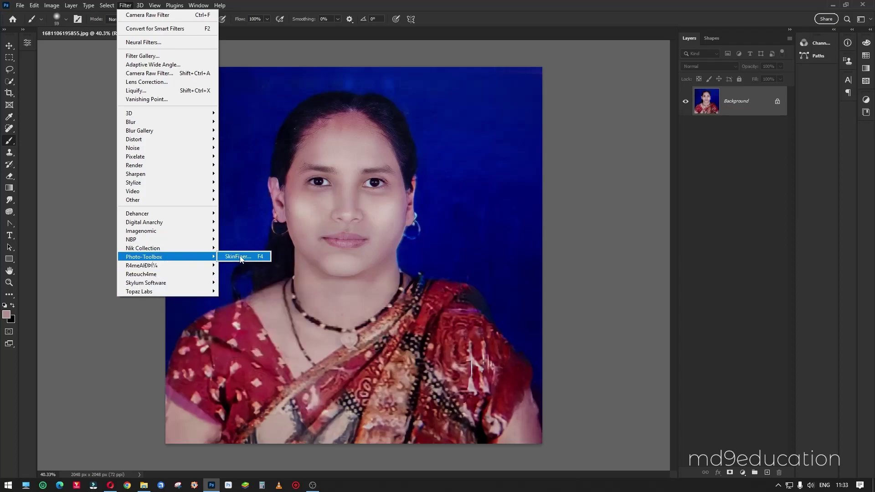
{"action": "left_click", "coordinate": [239, 257]}
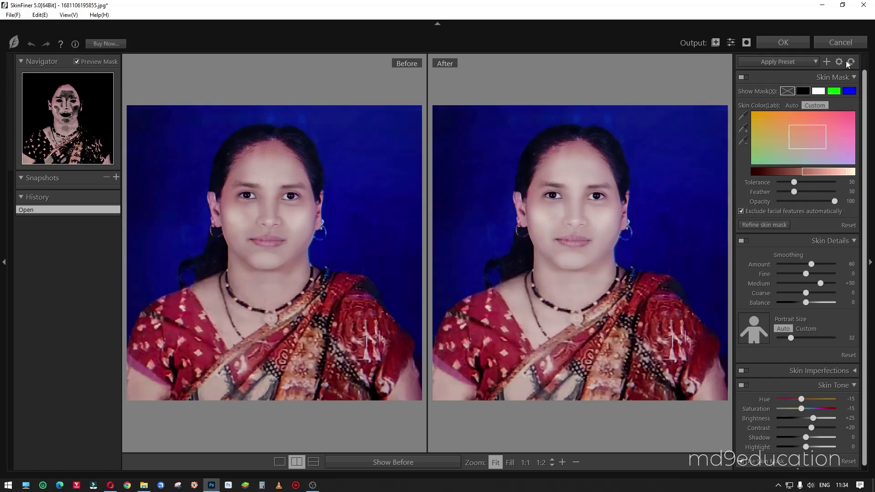
- Reset all SkinFiner adjustments and set Skin Color to a Custom range widened upward
{"action": "left_click", "coordinate": [850, 62]}
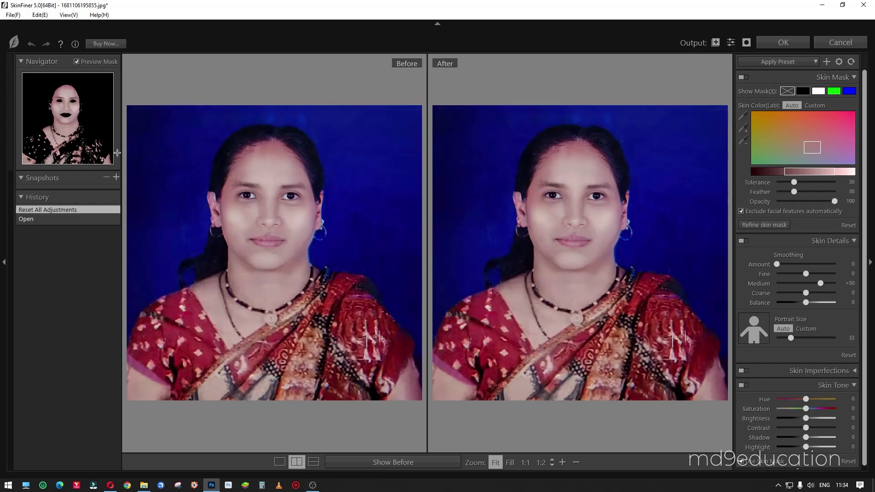
{"action": "left_click", "coordinate": [812, 157]}
{"action": "mouse_move", "coordinate": [814, 141]}
{"action": "left_mouse_down"}
{"action": "mouse_move", "coordinate": [814, 132]}
{"action": "mouse_move", "coordinate": [822, 145]}
{"action": "mouse_move", "coordinate": [791, 145]}
{"action": "mouse_move", "coordinate": [811, 151]}
{"action": "mouse_move", "coordinate": [812, 172]}
{"action": "mouse_move", "coordinate": [820, 171]}
{"action": "left_mouse_up"}
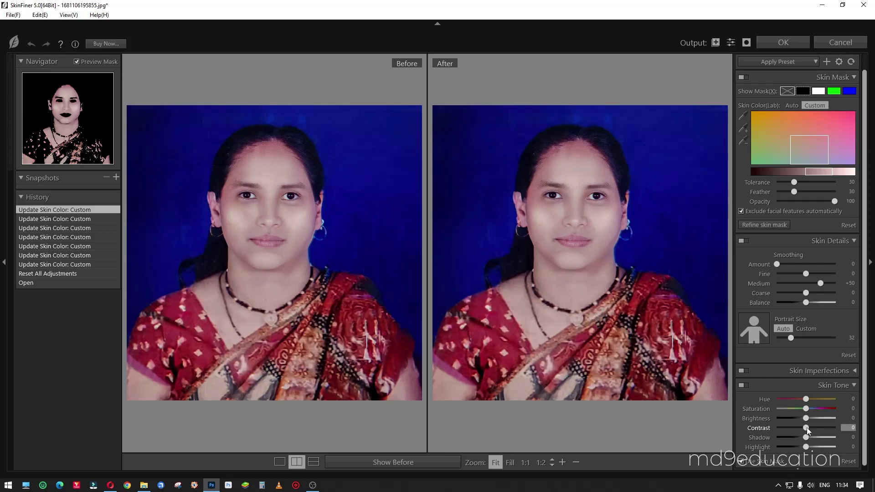
- Set skin tone Contrast +24, Saturation +26, Hue -7 and Shadow +43
{"action": "mouse_move", "coordinate": [806, 428]}
{"action": "left_mouse_down"}
{"action": "mouse_move", "coordinate": [817, 428]}
{"action": "mouse_move", "coordinate": [807, 428]}
{"action": "mouse_move", "coordinate": [809, 419]}
{"action": "mouse_move", "coordinate": [813, 428]}
{"action": "left_mouse_up"}
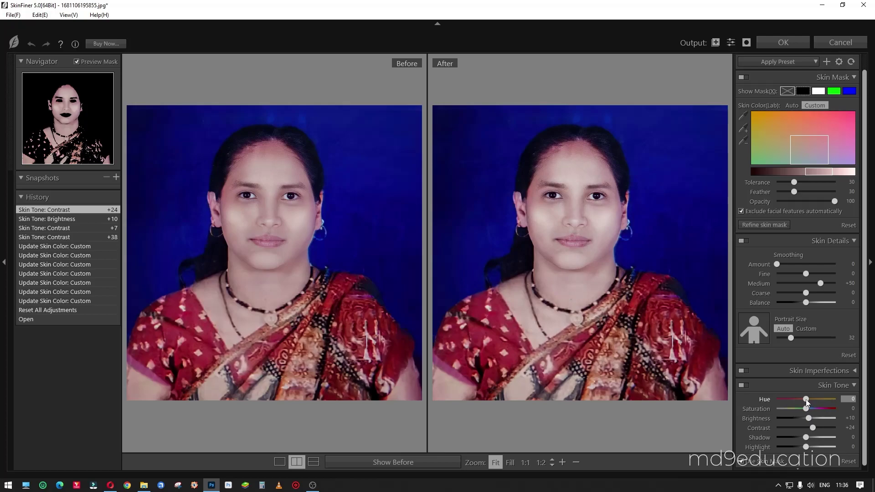
{"action": "left_click_drag", "start_coordinate": [803, 409], "coordinate": [812, 406]}
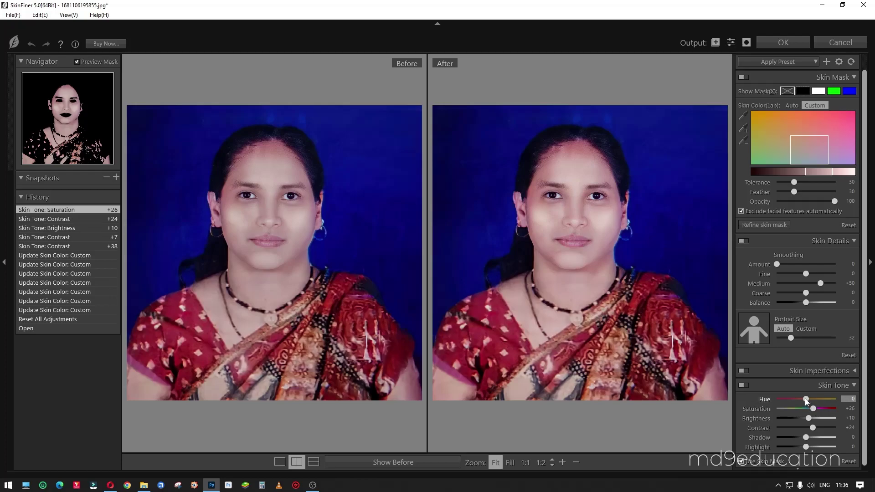
{"action": "left_click_drag", "start_coordinate": [807, 400], "coordinate": [802, 401]}
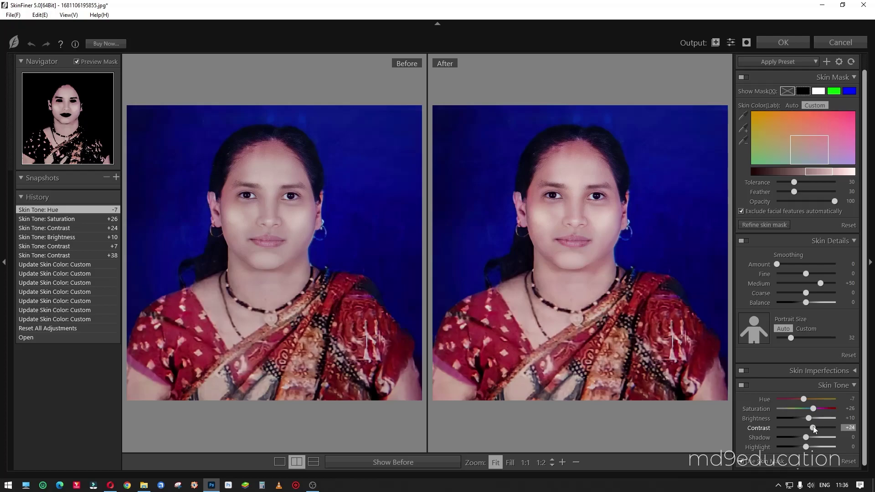
{"action": "mouse_move", "coordinate": [806, 437]}
{"action": "left_mouse_down"}
{"action": "mouse_move", "coordinate": [799, 438]}
{"action": "mouse_move", "coordinate": [819, 436]}
{"action": "mouse_move", "coordinate": [815, 449]}
{"action": "left_mouse_up"}
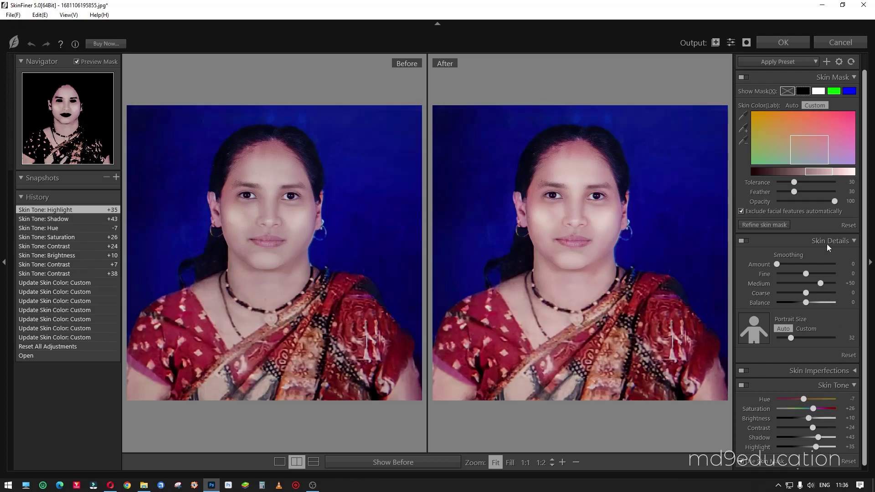
- Apply the SkinFiner retouch and unlock the Background into an editable Layer 0
{"action": "left_click", "coordinate": [783, 44]}
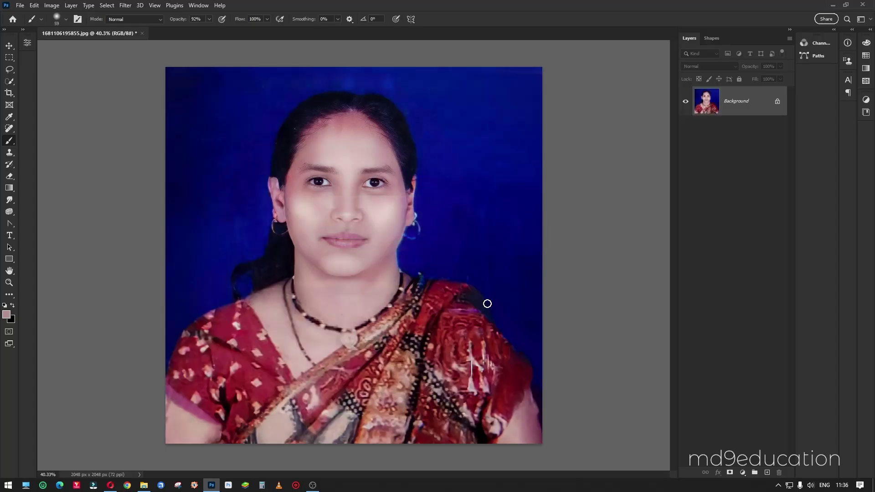
{"action": "scroll", "coordinate": [426, 161], "scroll_direction": "down", "scroll_amount": 2}
{"action": "scroll", "coordinate": [337, 121], "scroll_direction": "up", "scroll_amount": 2}
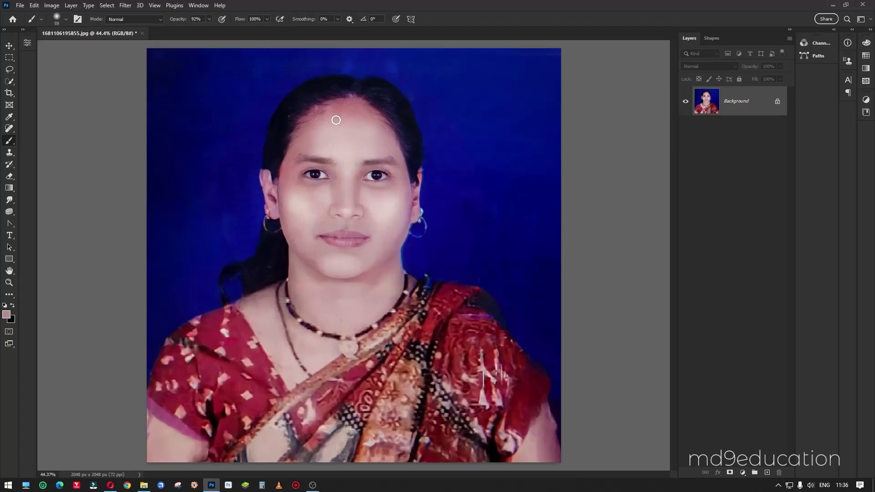
{"action": "scroll", "coordinate": [337, 122], "scroll_direction": "up", "scroll_amount": 1}
{"action": "scroll", "coordinate": [560, 186], "scroll_direction": "down", "scroll_amount": 2}
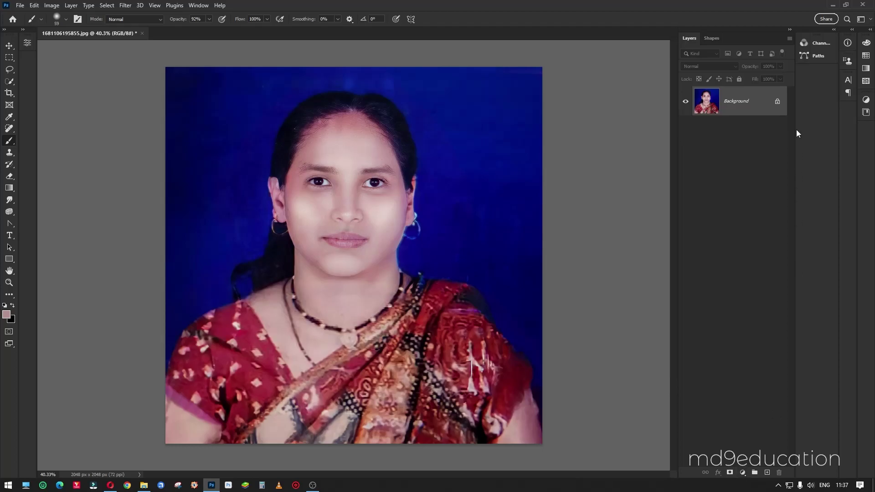
{"action": "left_click", "coordinate": [778, 103]}
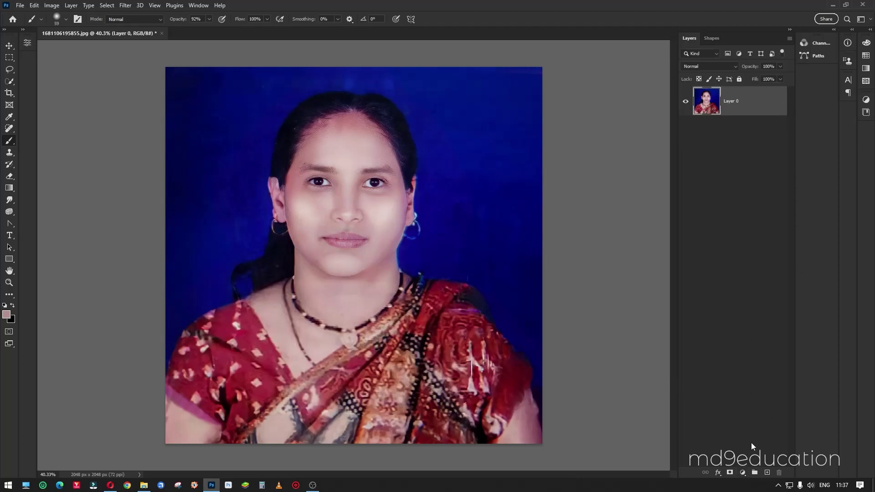
{"action": "left_click", "coordinate": [743, 474]}
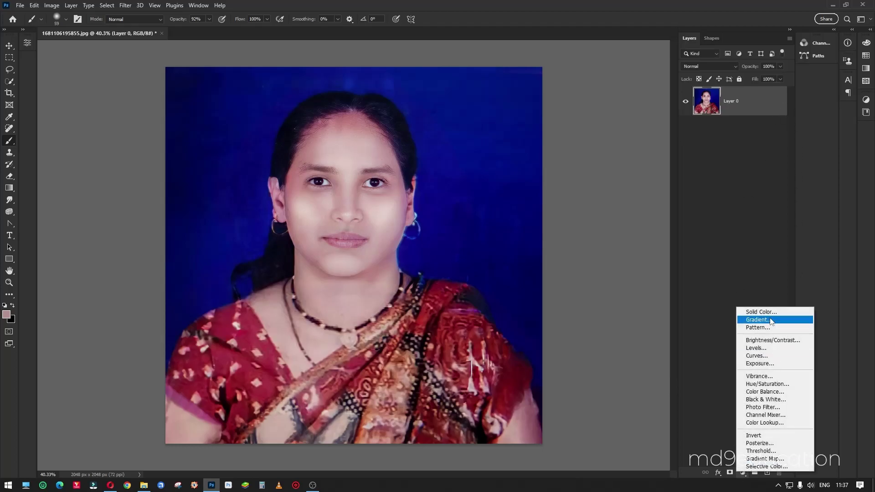
- Add a Solid Color fill layer and move it beneath Layer 0
{"action": "left_click", "coordinate": [759, 310]}
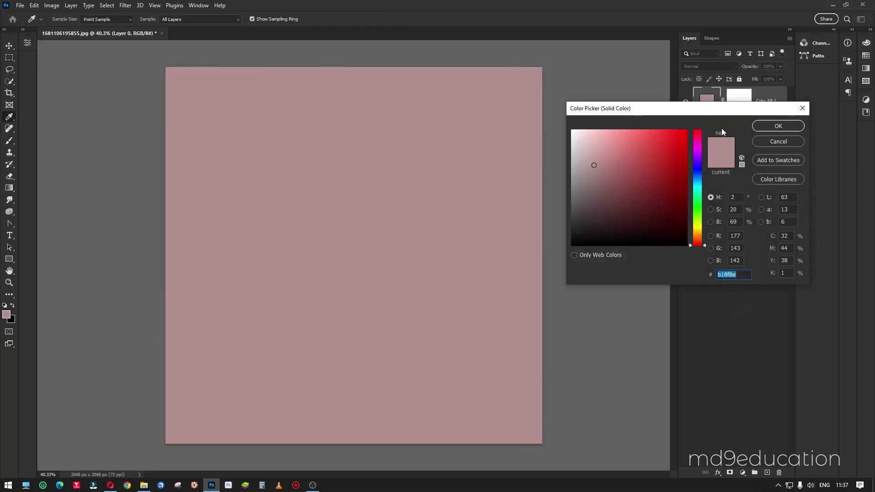
{"action": "left_click", "coordinate": [773, 125]}
{"action": "left_click_drag", "start_coordinate": [707, 100], "coordinate": [709, 157]}
{"action": "left_click", "coordinate": [705, 103]}
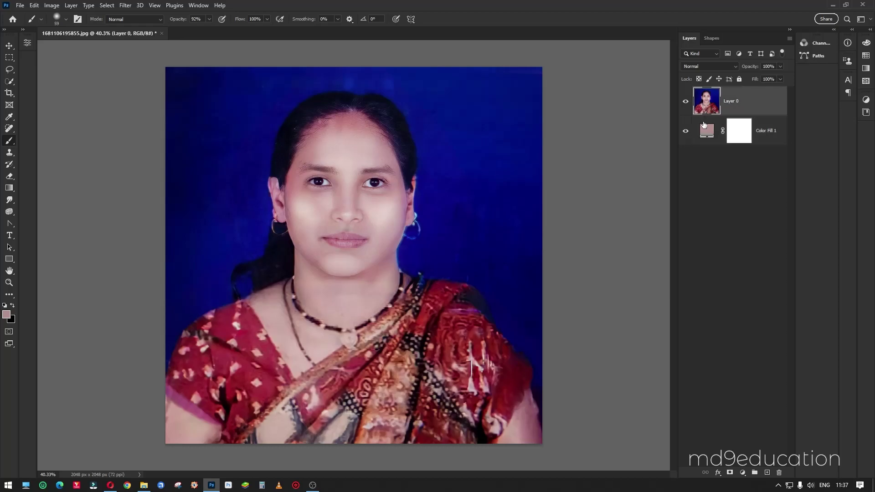
{"action": "left_click", "coordinate": [706, 133]}
- Change Color Fill 1 to a medium blue sampled from the photo background
{"action": "double_click", "coordinate": [707, 138]}
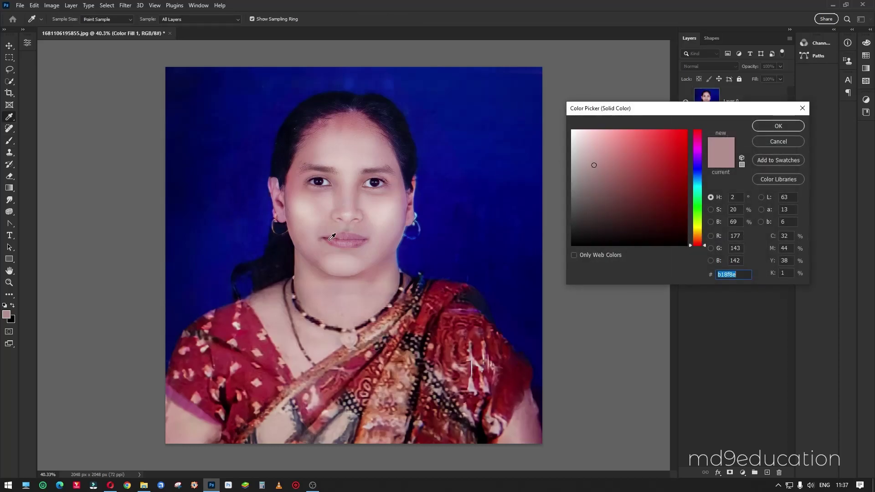
{"action": "left_click", "coordinate": [439, 221]}
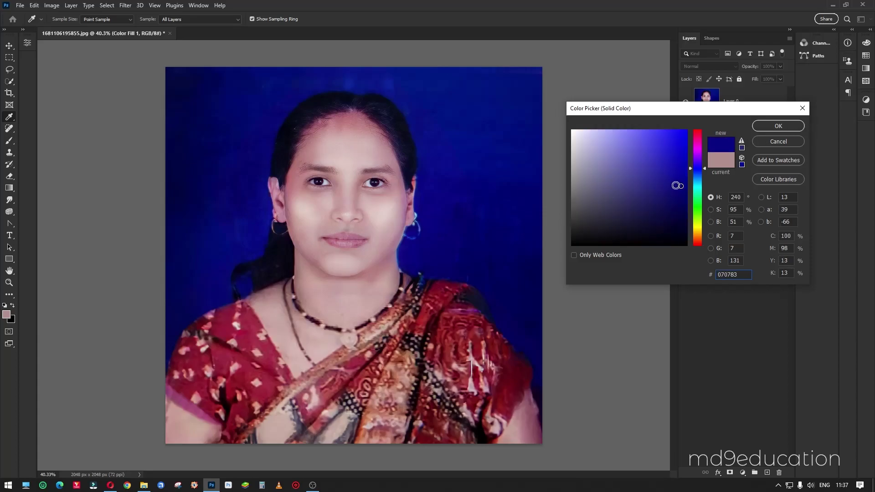
{"action": "left_click", "coordinate": [648, 173]}
{"action": "left_click", "coordinate": [641, 155]}
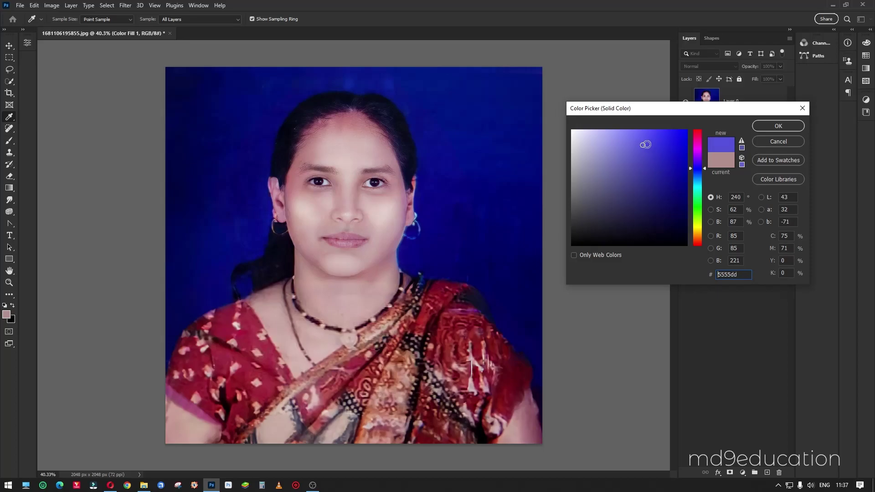
{"action": "left_click", "coordinate": [633, 130]}
{"action": "left_click", "coordinate": [696, 178]}
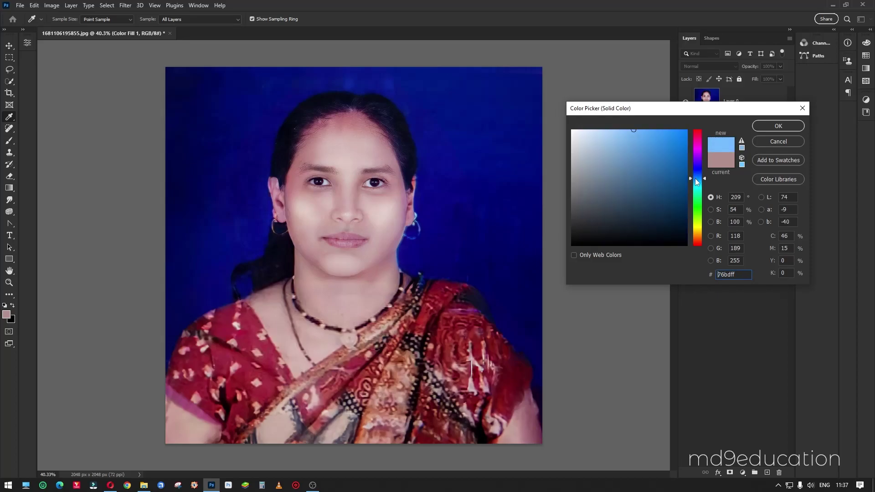
{"action": "left_click", "coordinate": [660, 168]}
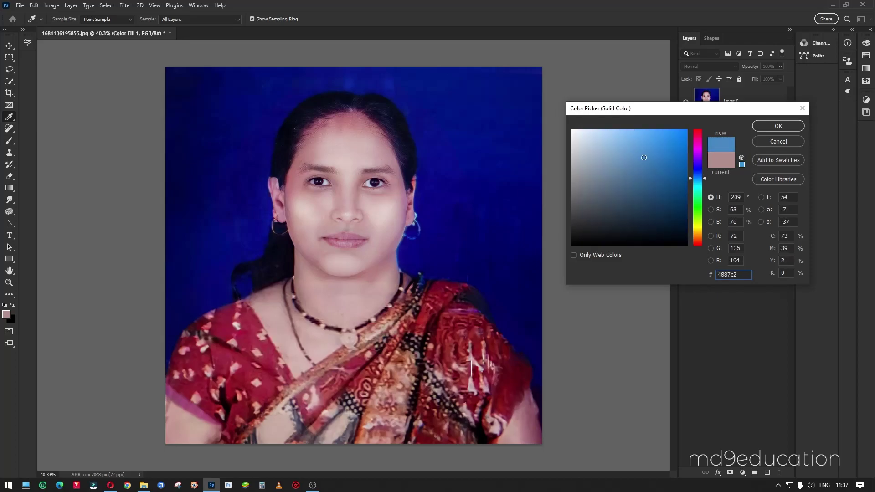
{"action": "left_click", "coordinate": [646, 161]}
{"action": "left_click_drag", "start_coordinate": [660, 153], "coordinate": [656, 158]}
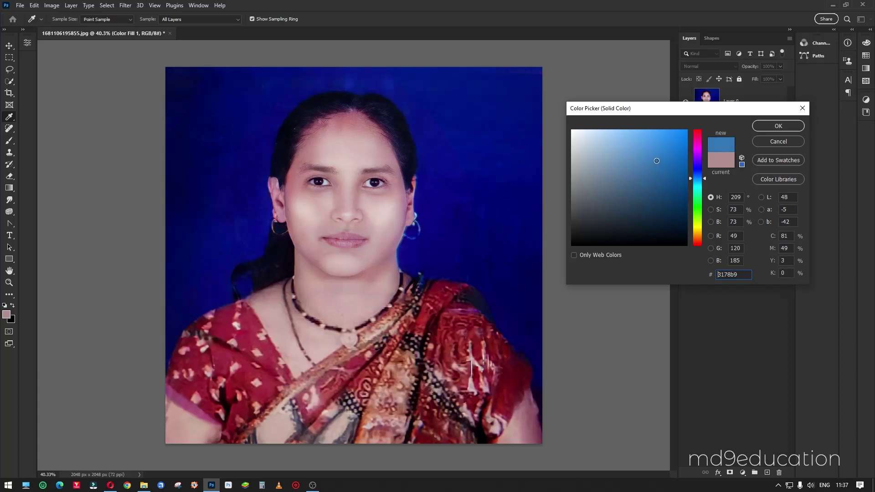
{"action": "left_click", "coordinate": [767, 126]}
{"action": "key", "text": "b"}
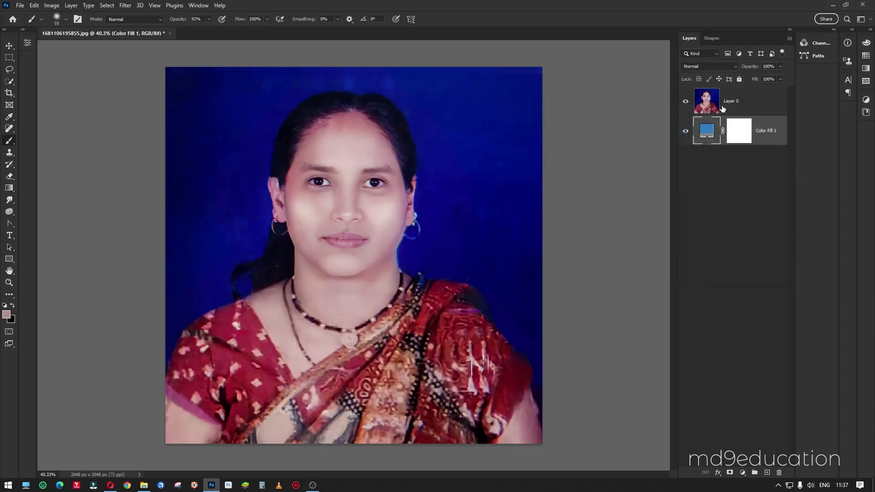
{"action": "left_click", "coordinate": [705, 108]}
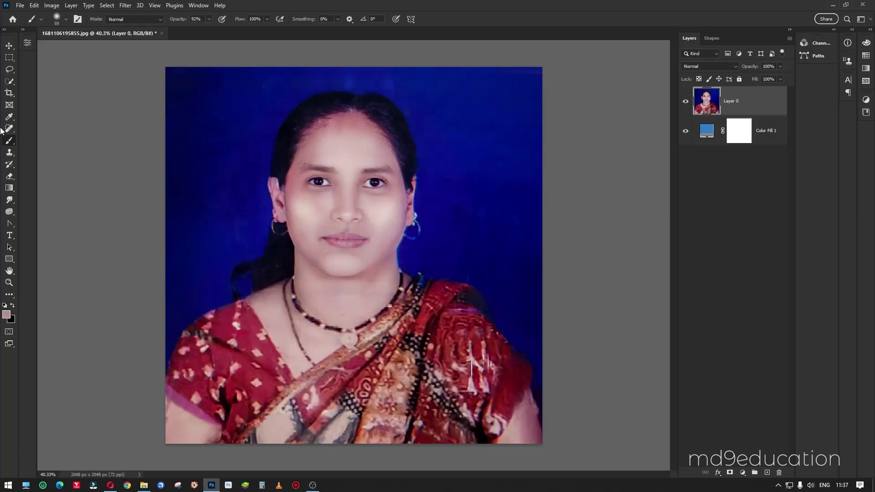
{"action": "left_click_drag", "start_coordinate": [12, 83], "coordinate": [40, 92]}
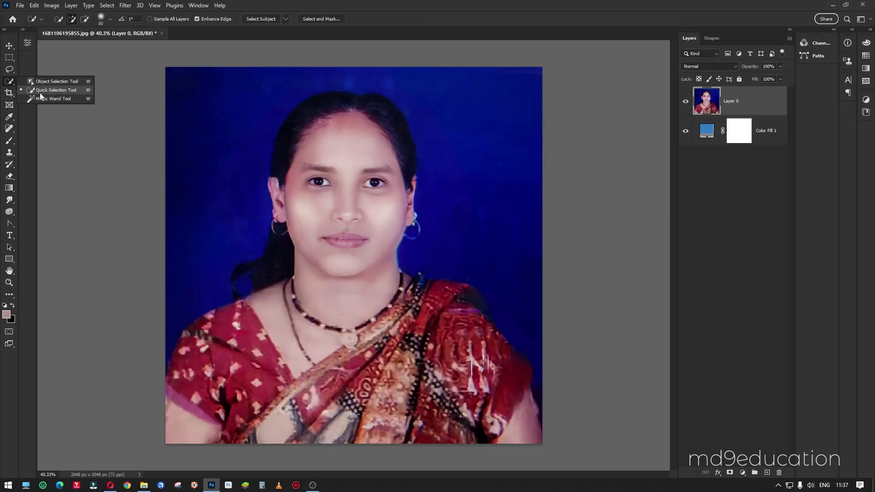
- Select the woman with Select Subject, then refine her hair edges in Select and Mask
{"action": "left_click", "coordinate": [261, 19]}
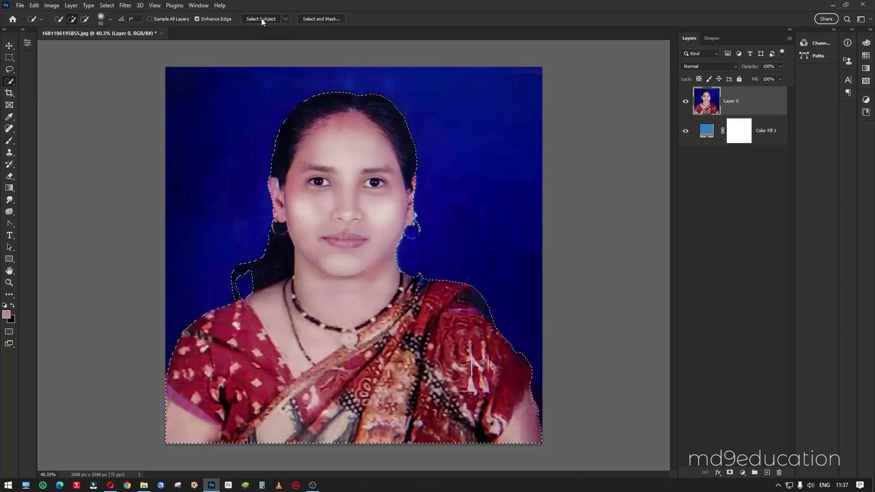
{"action": "left_click", "coordinate": [332, 18]}
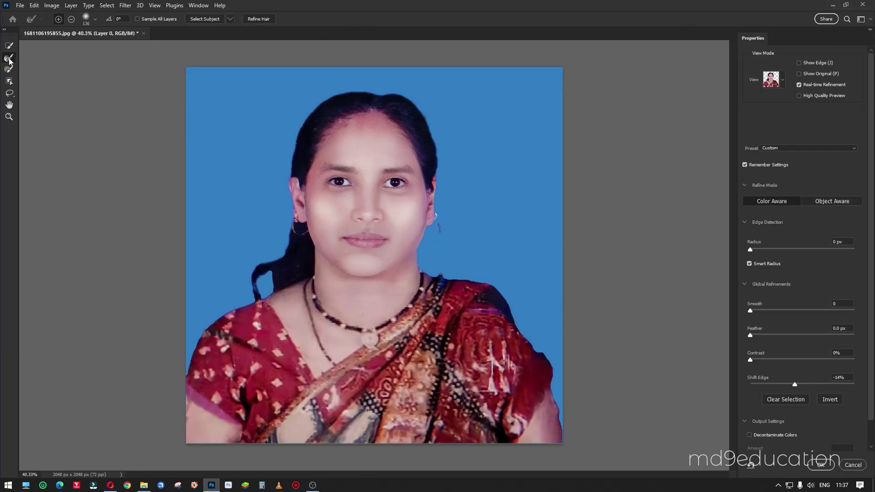
{"action": "left_click", "coordinate": [263, 19]}
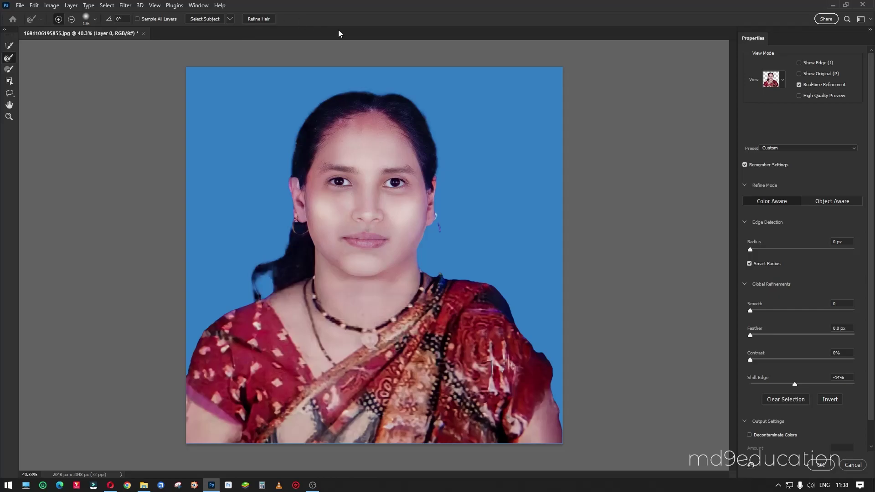
{"action": "left_click", "coordinate": [11, 71]}
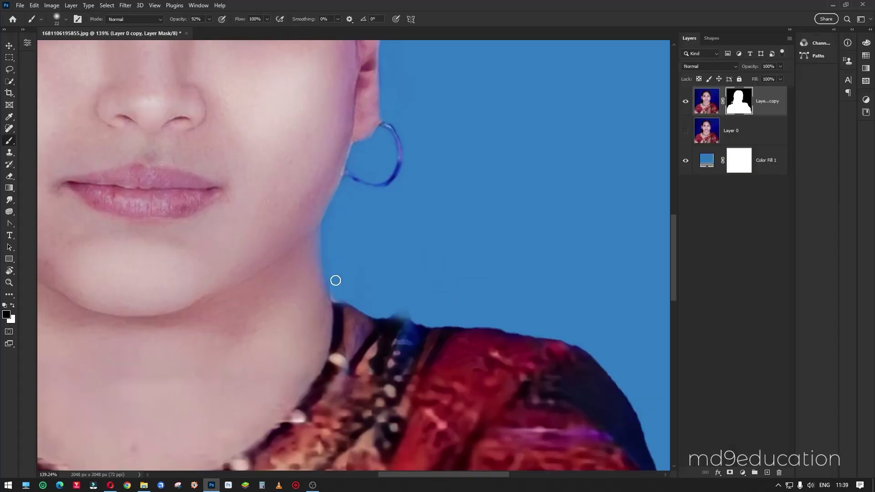
{"action": "mouse_move", "coordinate": [334, 279]}
{"action": "left_mouse_down"}
{"action": "mouse_move", "coordinate": [473, 327]}
{"action": "mouse_move", "coordinate": [585, 351]}
{"action": "mouse_move", "coordinate": [454, 195]}
{"action": "left_mouse_up"}
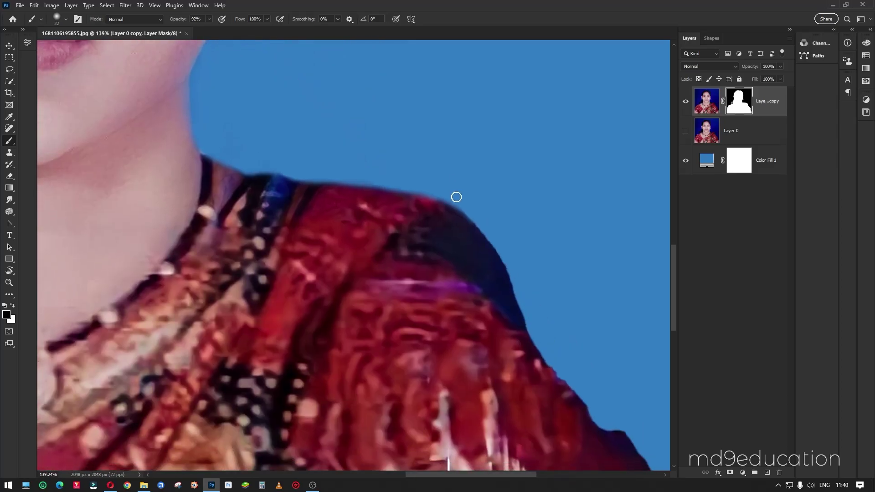
{"action": "mouse_move", "coordinate": [531, 315]}
{"action": "left_mouse_down"}
{"action": "mouse_move", "coordinate": [482, 235]}
{"action": "mouse_move", "coordinate": [416, 170]}
{"action": "mouse_move", "coordinate": [457, 237]}
{"action": "mouse_move", "coordinate": [539, 313]}
{"action": "mouse_move", "coordinate": [495, 271]}
{"action": "mouse_move", "coordinate": [496, 205]}
{"action": "mouse_move", "coordinate": [410, 135]}
{"action": "mouse_move", "coordinate": [443, 237]}
{"action": "left_mouse_up"}
{"action": "left_click_drag", "start_coordinate": [482, 404], "coordinate": [449, 193]}
{"action": "left_click_drag", "start_coordinate": [209, 19], "coordinate": [219, 27]}
{"action": "scroll", "coordinate": [361, 224], "scroll_direction": "left", "scroll_amount": 5}
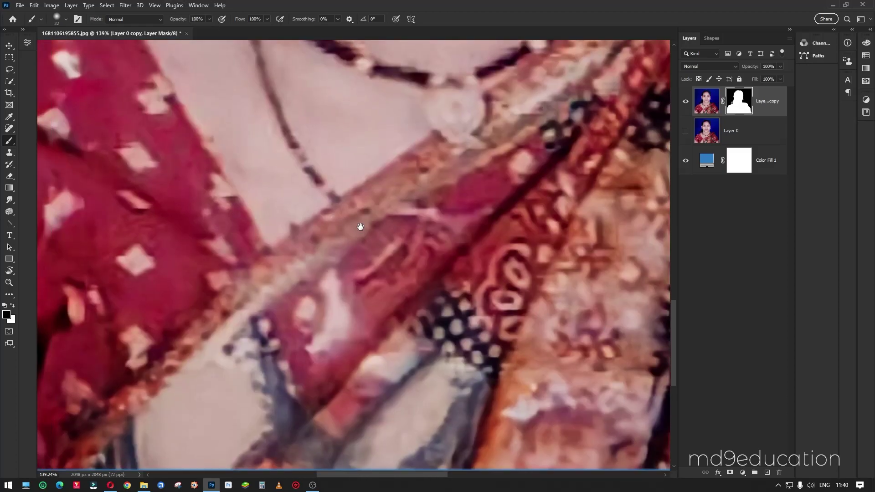
{"action": "scroll", "coordinate": [322, 260], "scroll_direction": "left", "scroll_amount": 5}
{"action": "right_click", "coordinate": [304, 253]}
{"action": "key", "text": "Escape"}
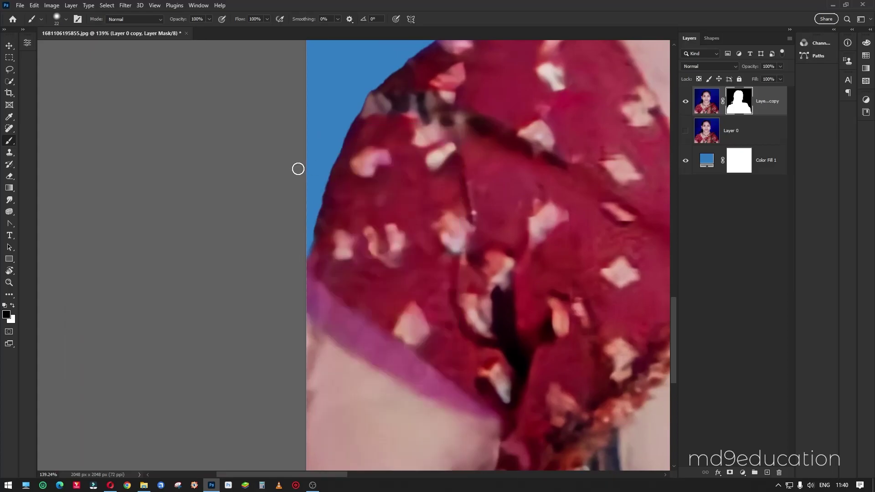
{"action": "scroll", "coordinate": [344, 127], "scroll_direction": "up", "scroll_amount": 3}
{"action": "scroll", "coordinate": [307, 218], "scroll_direction": "left", "scroll_amount": 3}
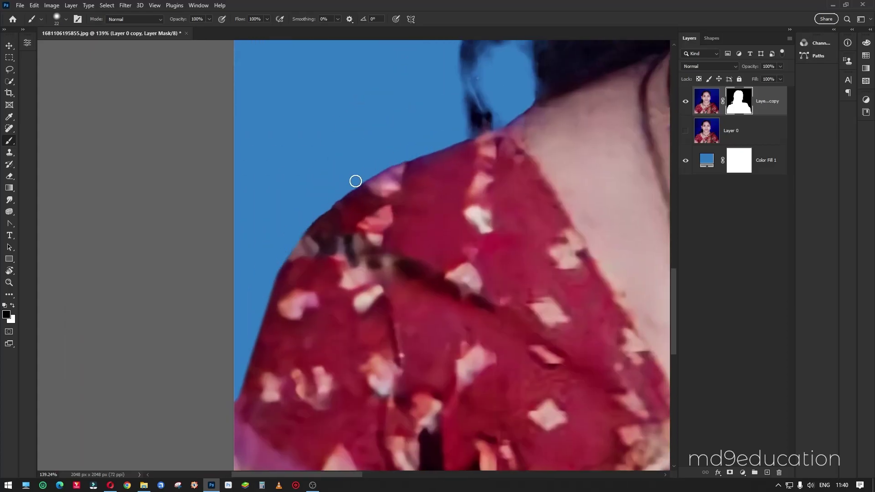
{"action": "scroll", "coordinate": [283, 250], "scroll_direction": "up", "scroll_amount": 3}
{"action": "scroll", "coordinate": [271, 260], "scroll_direction": "right", "scroll_amount": 3}
{"action": "scroll", "coordinate": [404, 197], "scroll_direction": "down", "scroll_amount": 2, "text": "alt"}
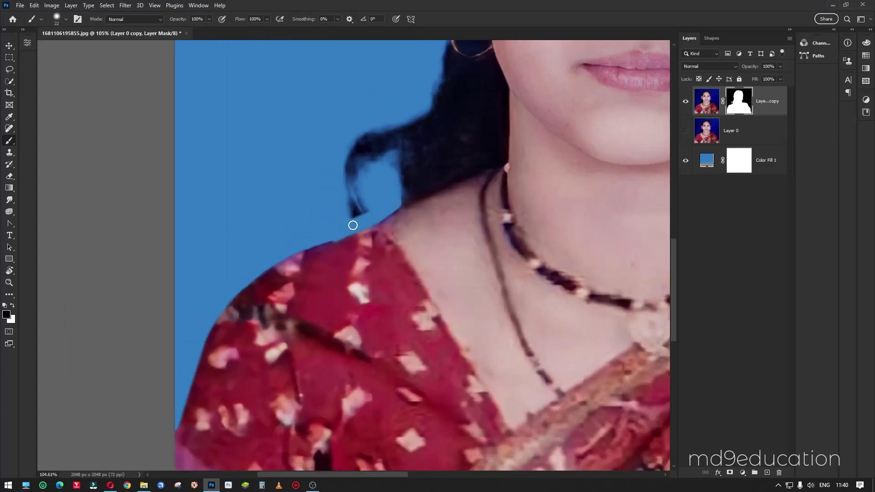
{"action": "scroll", "coordinate": [351, 227], "scroll_direction": "up", "scroll_amount": 3}
{"action": "key", "text": "bracketright"}
{"action": "key", "text": "bracketright"}
{"action": "key", "text": "bracketright"}
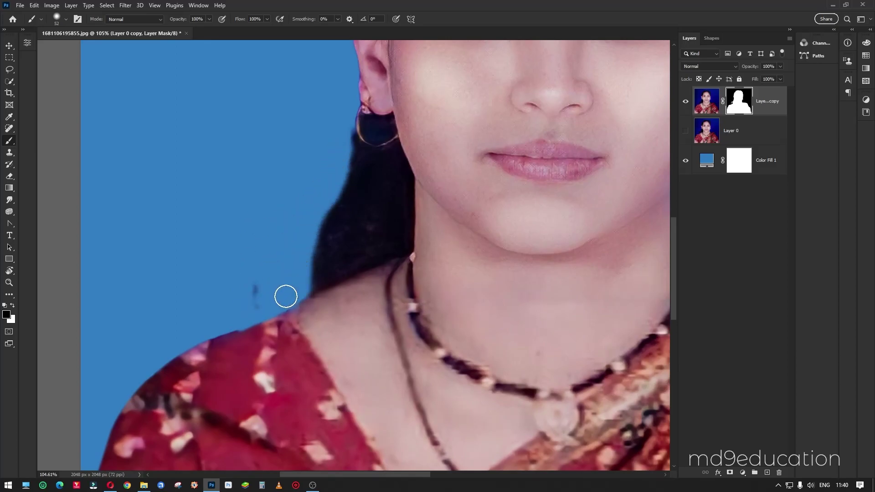
{"action": "scroll", "coordinate": [253, 273], "scroll_direction": "up", "scroll_amount": 3}
{"action": "scroll", "coordinate": [255, 255], "scroll_direction": "right", "scroll_amount": 3}
{"action": "scroll", "coordinate": [568, 140], "scroll_direction": "down", "scroll_amount": 4, "text": "alt"}
{"action": "scroll", "coordinate": [568, 141], "scroll_direction": "down", "scroll_amount": 2, "text": "alt"}
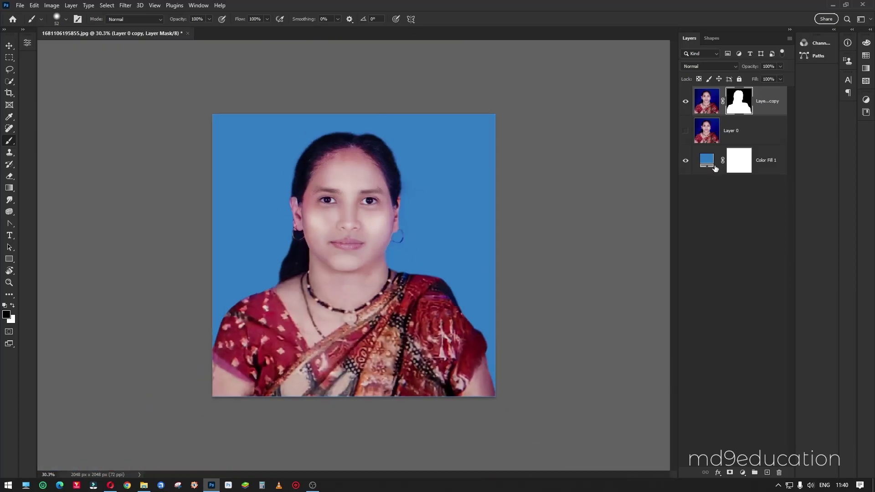
{"action": "left_click", "coordinate": [706, 164]}
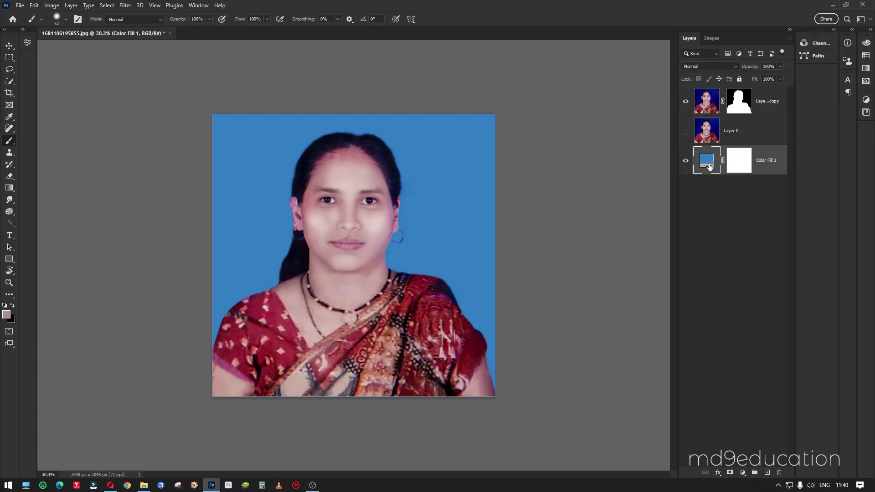
- Change the Color Fill 1 background from light blue to deep violet-blue
{"action": "double_click", "coordinate": [709, 166]}
{"action": "mouse_move", "coordinate": [729, 112]}
{"action": "left_mouse_down"}
{"action": "mouse_move", "coordinate": [630, 167]}
{"action": "mouse_move", "coordinate": [669, 205]}
{"action": "left_mouse_up"}
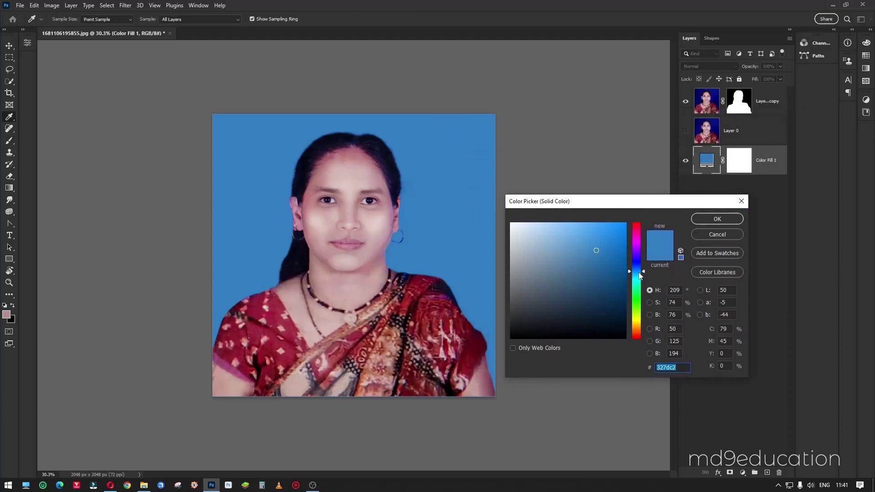
{"action": "mouse_move", "coordinate": [638, 272]}
{"action": "left_mouse_down"}
{"action": "mouse_move", "coordinate": [641, 260]}
{"action": "mouse_move", "coordinate": [587, 285]}
{"action": "mouse_move", "coordinate": [599, 288]}
{"action": "mouse_move", "coordinate": [602, 264]}
{"action": "left_mouse_up"}
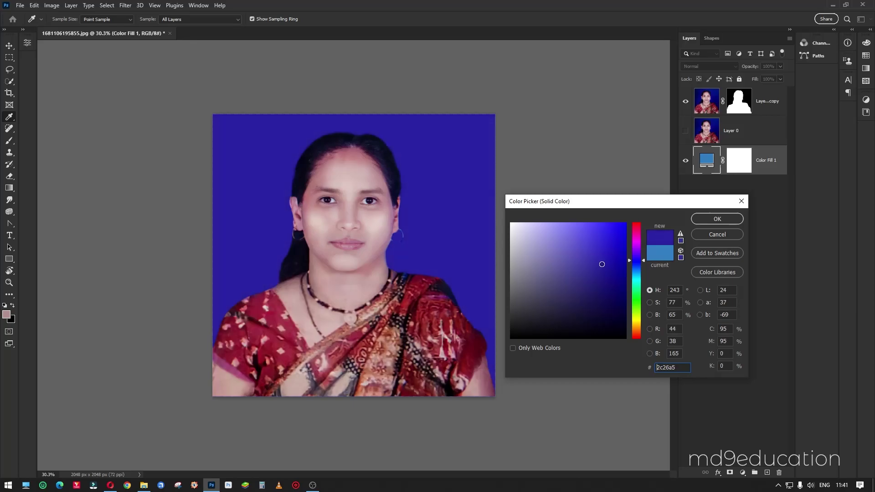
{"action": "left_click", "coordinate": [724, 220]}
{"action": "key", "text": "b"}
{"action": "key", "text": "ctrl+minus"}
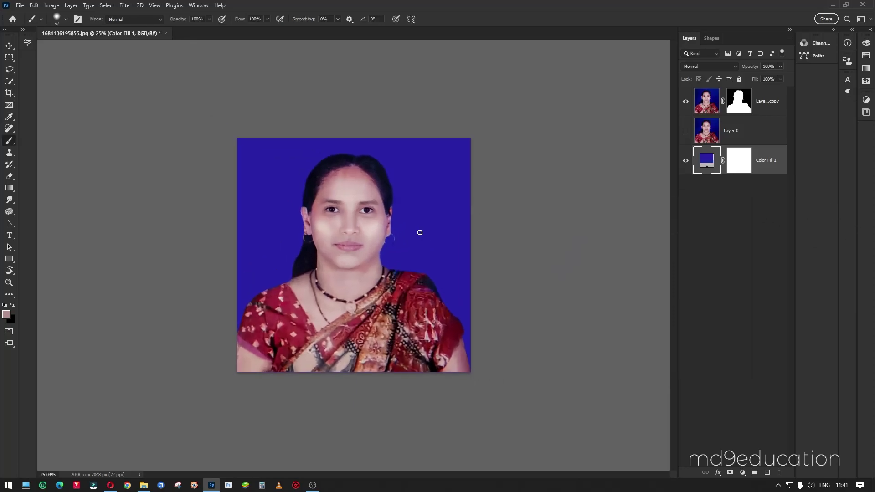
- Stamp a merged copy of all visible layers and run the Sharpen action on it
{"action": "left_click", "coordinate": [747, 220]}
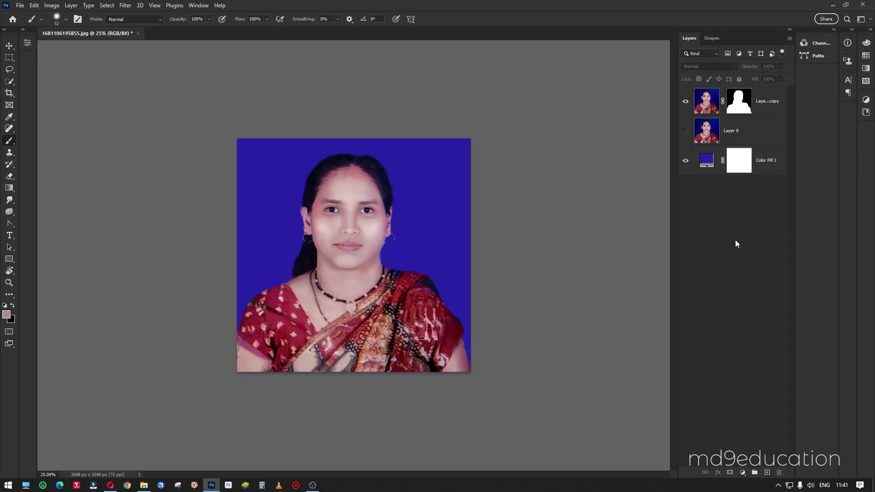
{"action": "key", "text": "ctrl+shift+alt+e"}
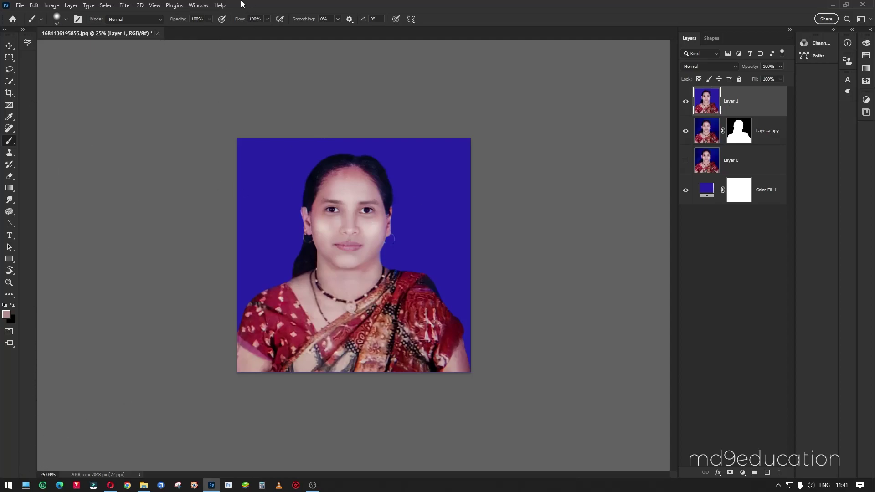
{"action": "left_click", "coordinate": [197, 7]}
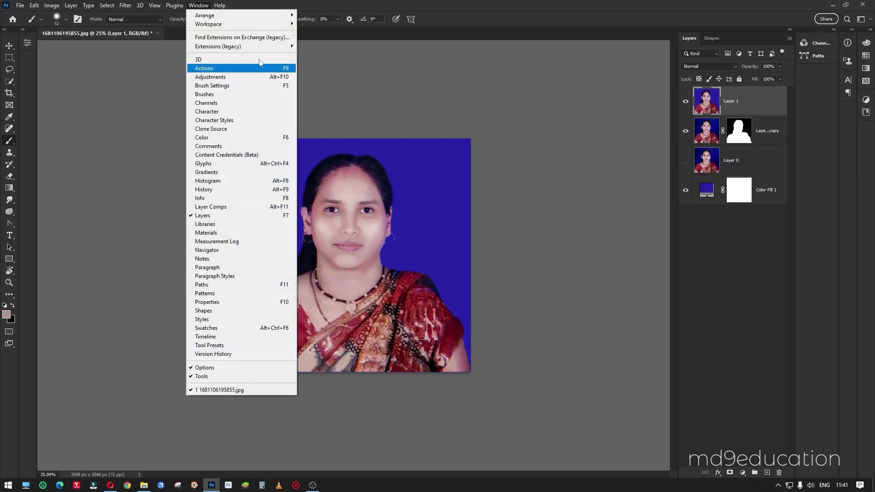
{"action": "left_click", "coordinate": [212, 68]}
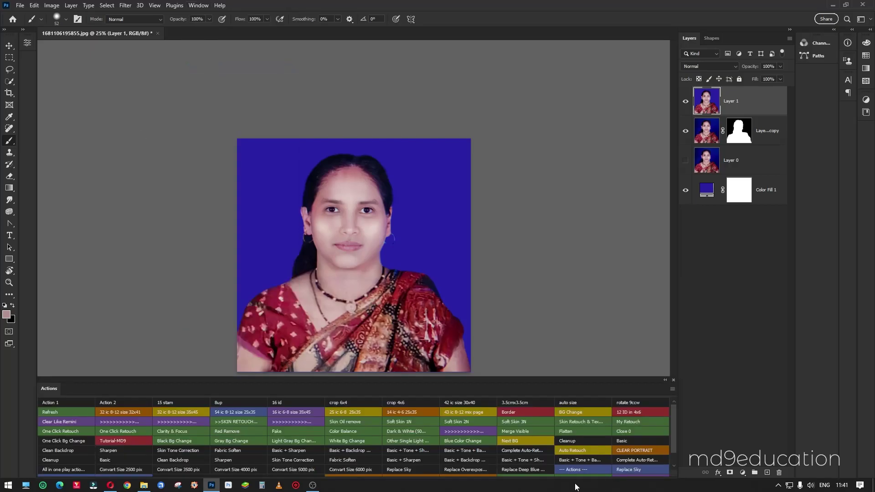
{"action": "scroll", "coordinate": [563, 476], "scroll_direction": "down", "scroll_amount": 2}
{"action": "left_click", "coordinate": [589, 472]}
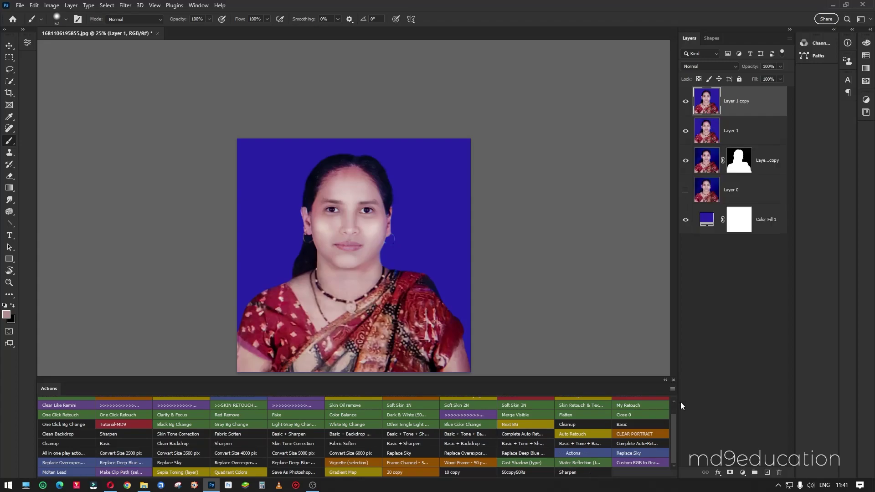
- Set the sharpening Gaussian Blur radius to 3.0, apply it, and merge the Sharpen group
{"action": "left_click", "coordinate": [664, 380]}
{"action": "left_click_drag", "start_coordinate": [522, 263], "coordinate": [529, 261]}
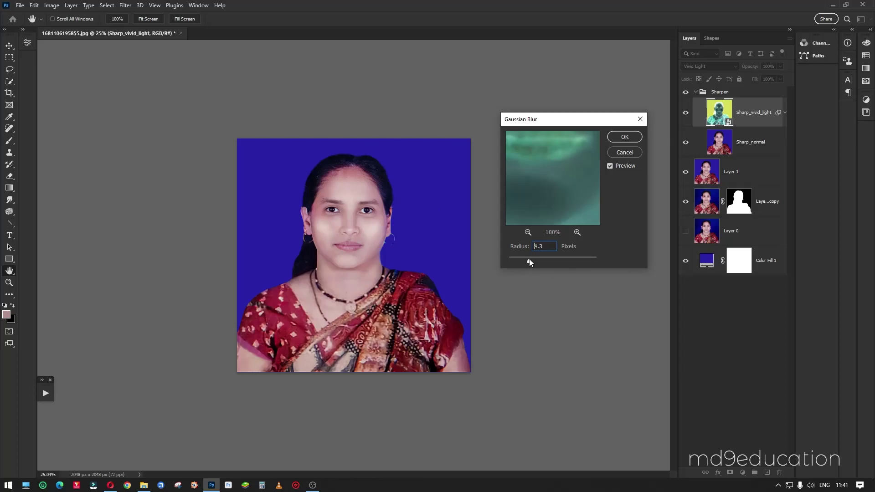
{"action": "key", "text": "ctrl+plus"}
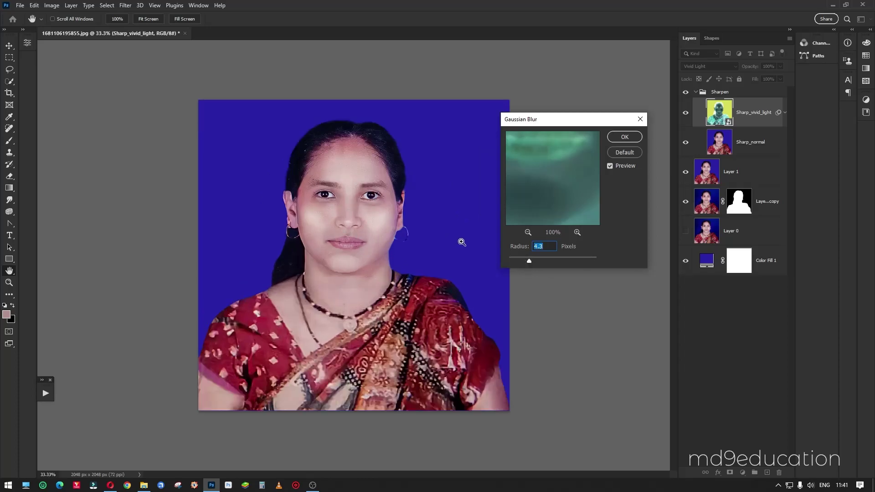
{"action": "key", "text": "ctrl+plus"}
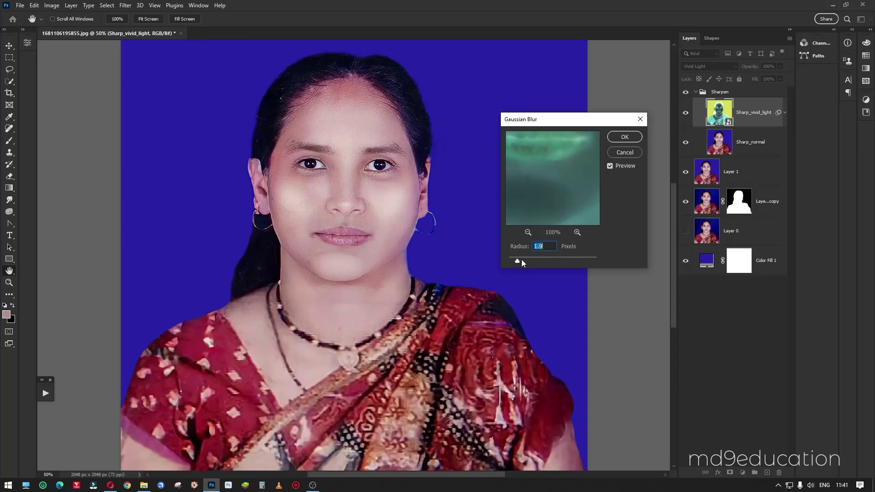
{"action": "left_click_drag", "start_coordinate": [517, 262], "coordinate": [516, 263]}
{"action": "mouse_move", "coordinate": [515, 262]}
{"action": "left_mouse_down"}
{"action": "mouse_move", "coordinate": [523, 259]}
{"action": "mouse_move", "coordinate": [513, 263]}
{"action": "left_mouse_up"}
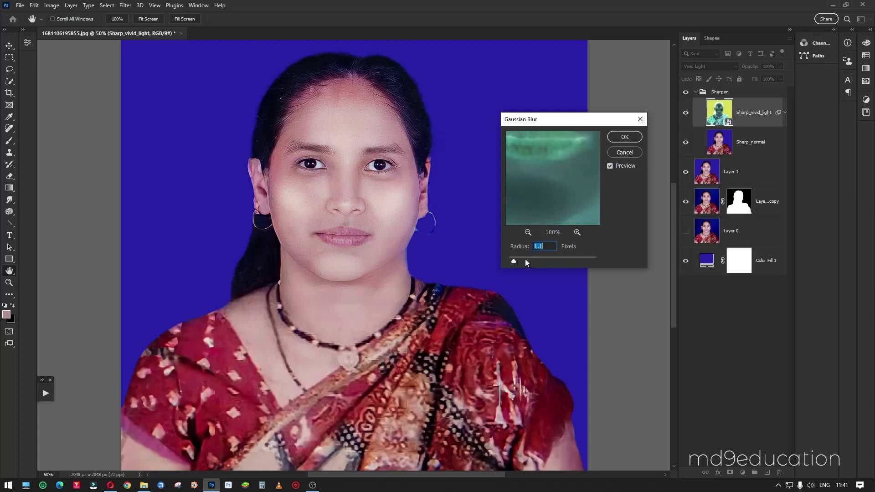
{"action": "left_click", "coordinate": [615, 136]}
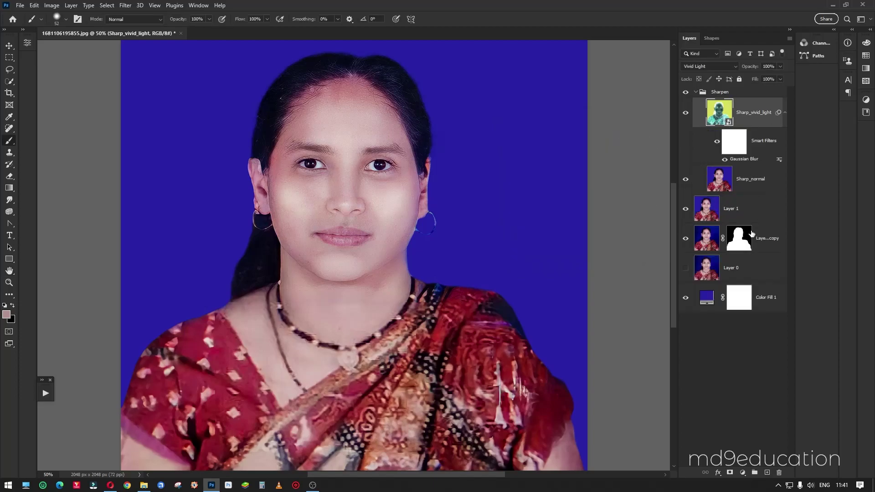
{"action": "left_click", "coordinate": [747, 93]}
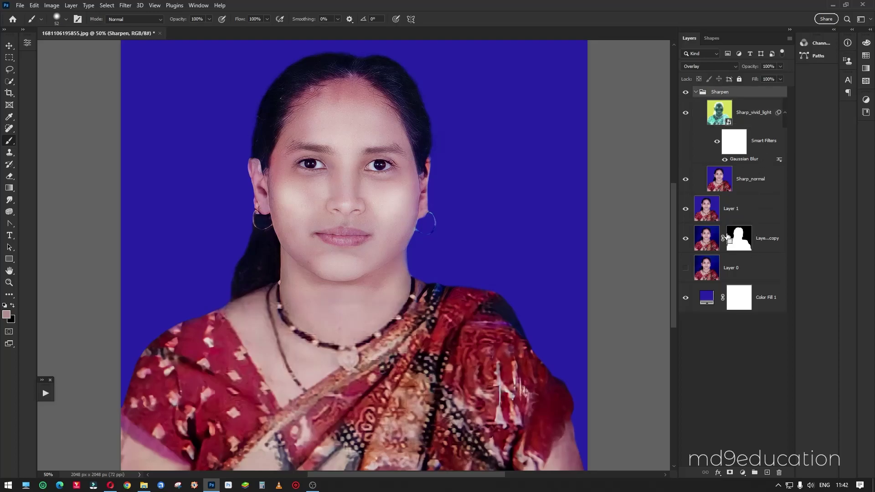
{"action": "key", "text": "ctrl+e"}
- Flatten the portrait into a single Background layer and float its document window
{"action": "right_click", "coordinate": [763, 94]}
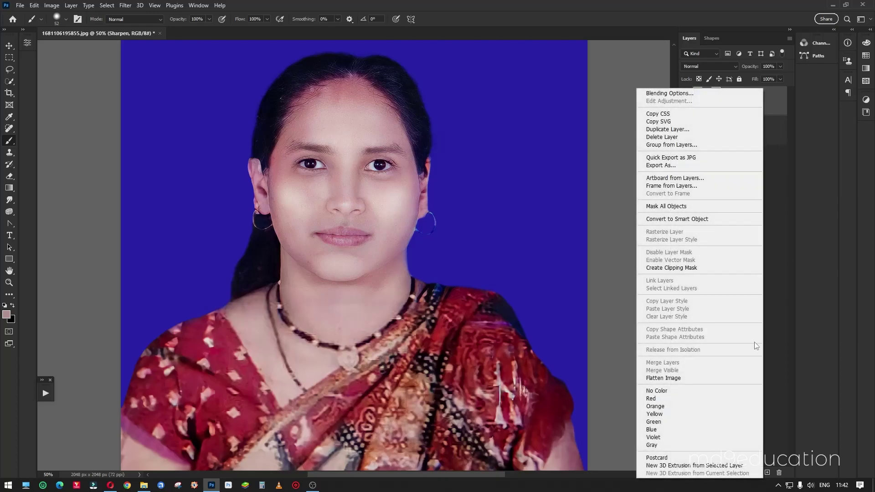
{"action": "left_click", "coordinate": [709, 378]}
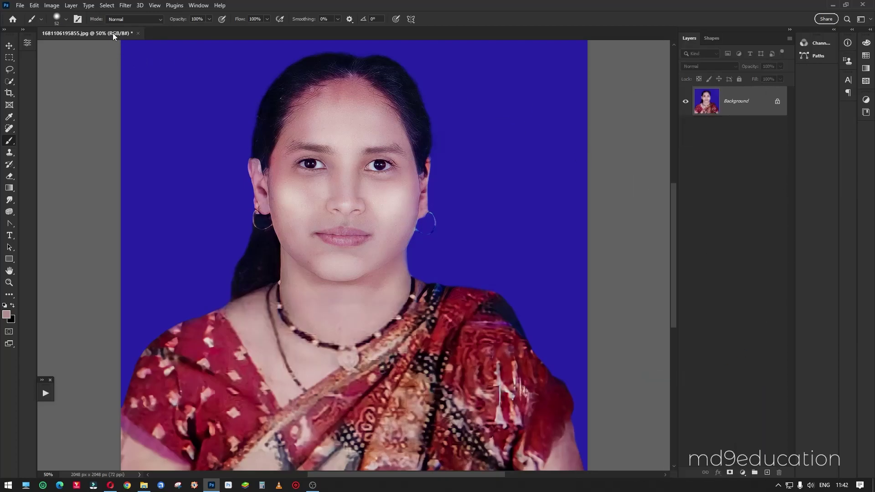
{"action": "left_click_drag", "start_coordinate": [113, 37], "coordinate": [308, 53]}
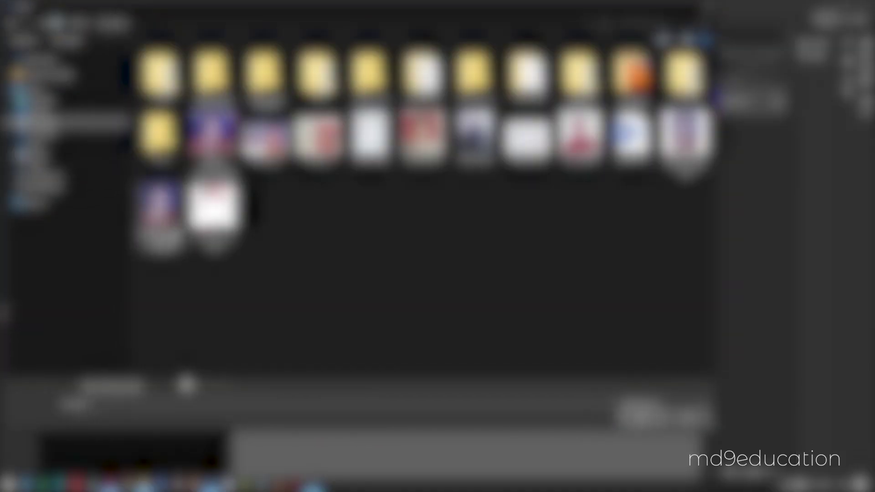
- Open the original photo in an enlarged window and zoom to compare it with the retouched portrait
{"action": "left_click", "coordinate": [642, 423]}
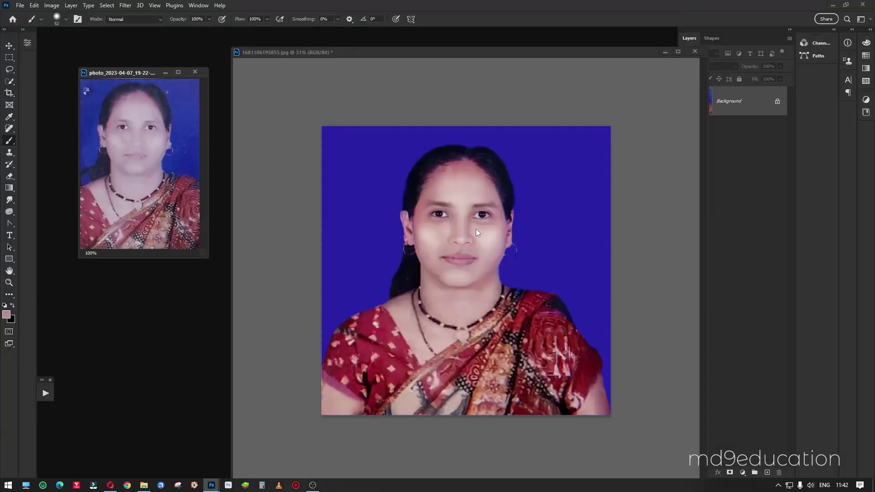
{"action": "scroll", "coordinate": [194, 236], "scroll_direction": "up", "scroll_amount": 4}
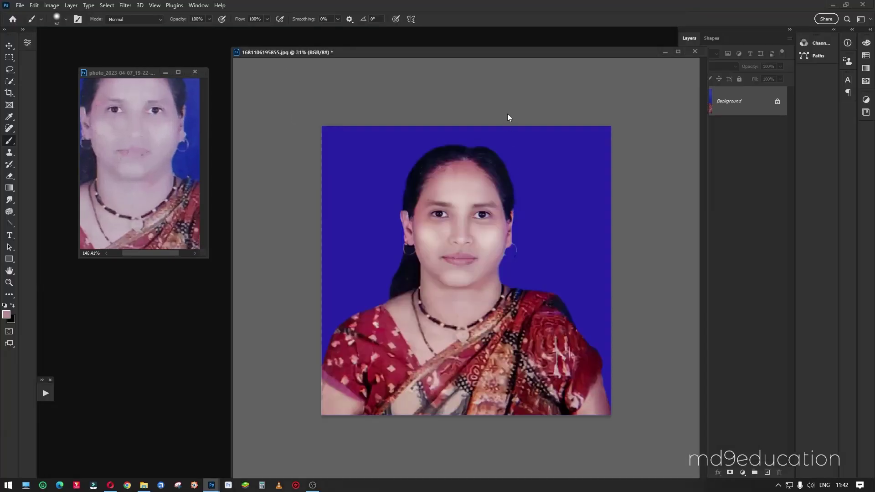
{"action": "left_click_drag", "start_coordinate": [203, 258], "coordinate": [223, 462]}
{"action": "scroll", "coordinate": [172, 303], "scroll_direction": "down", "scroll_amount": 6}
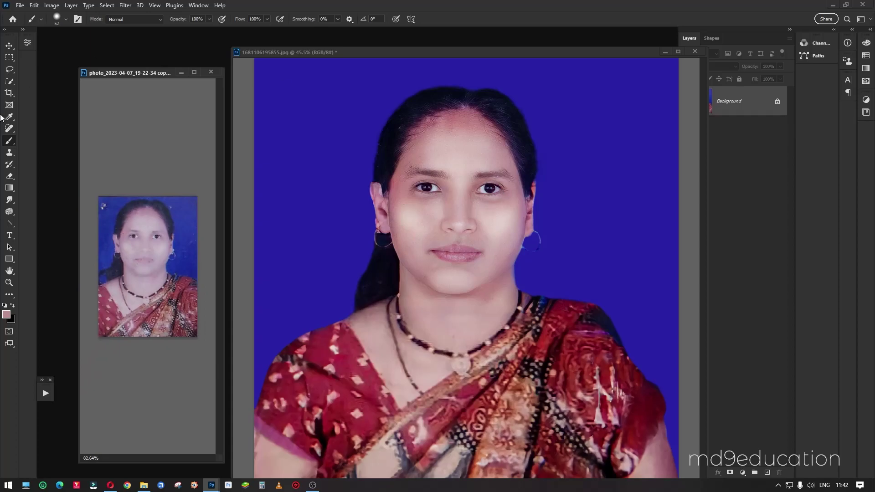
{"action": "scroll", "coordinate": [147, 274], "scroll_direction": "up", "scroll_amount": 3}
{"action": "scroll", "coordinate": [131, 215], "scroll_direction": "up", "scroll_amount": 4}
{"action": "scroll", "coordinate": [131, 214], "scroll_direction": "down", "scroll_amount": 3}
{"action": "scroll", "coordinate": [132, 223], "scroll_direction": "down", "scroll_amount": 3}
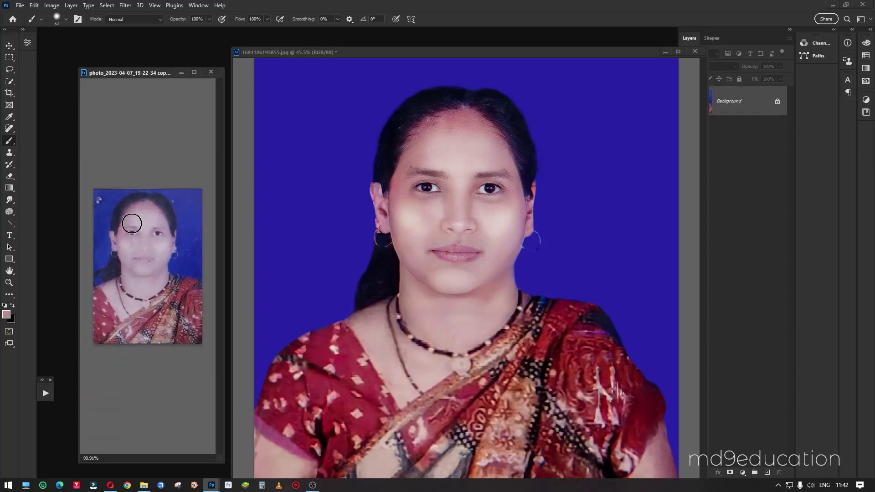
{"action": "scroll", "coordinate": [132, 224], "scroll_direction": "up", "scroll_amount": 2}
{"action": "scroll", "coordinate": [132, 224], "scroll_direction": "down", "scroll_amount": 4}
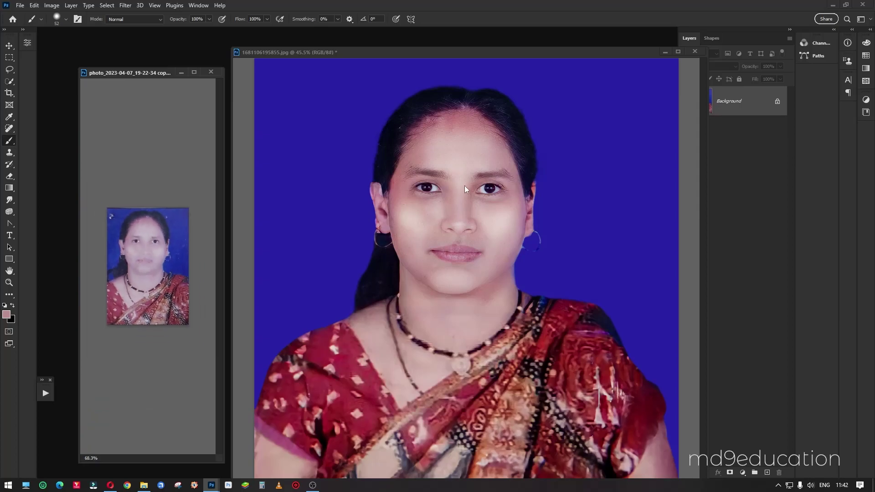
{"action": "scroll", "coordinate": [507, 171], "scroll_direction": "down", "scroll_amount": 3}
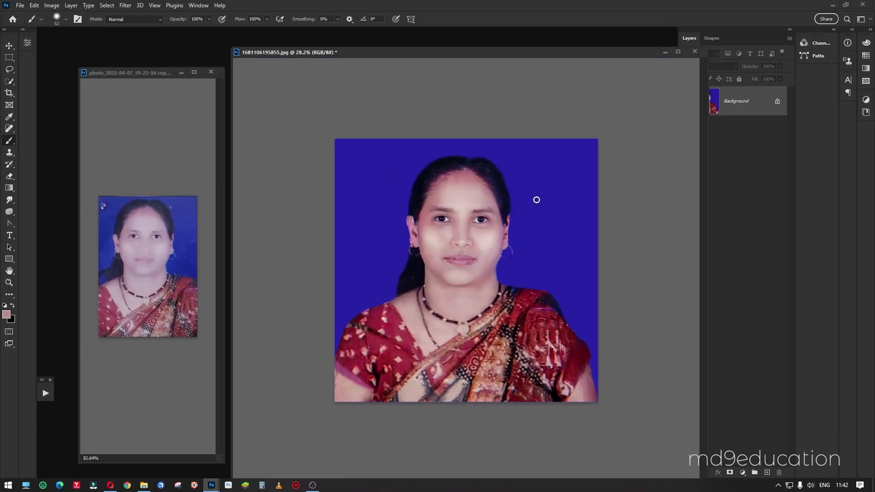
{"action": "scroll", "coordinate": [534, 198], "scroll_direction": "up", "scroll_amount": 2}
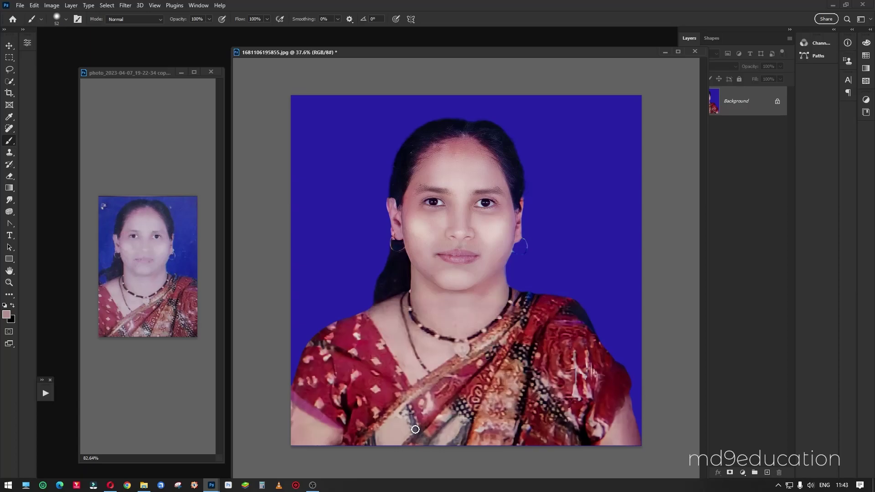
{"action": "left_click", "coordinate": [313, 487]}
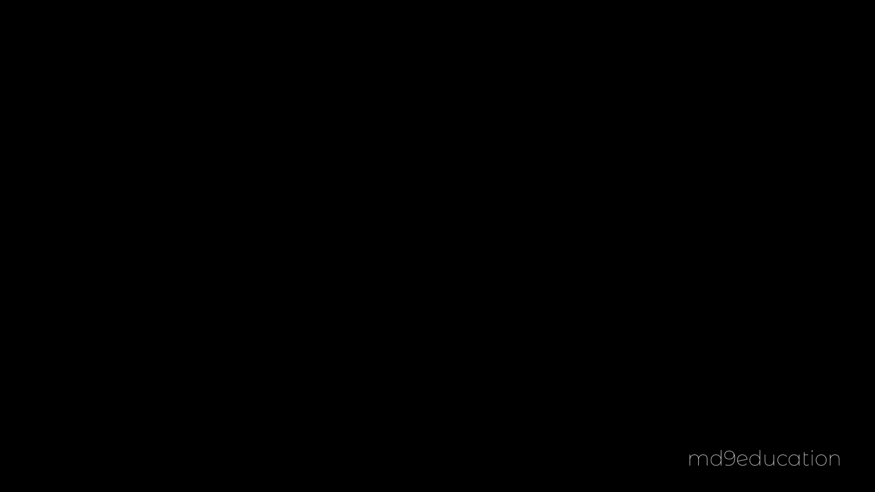